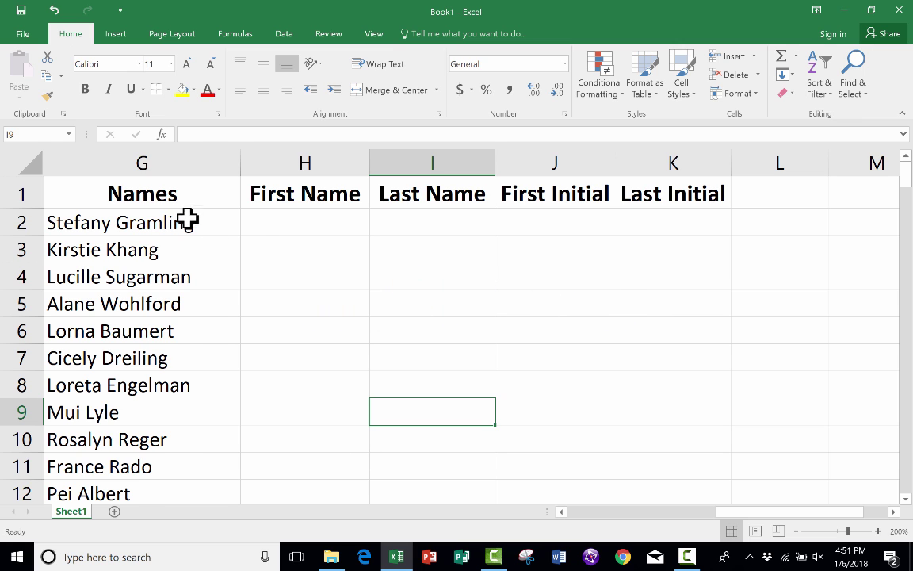
scroll(186, 218, down, 3)
scroll(181, 225, down, 3)
scroll(179, 230, down, 4)
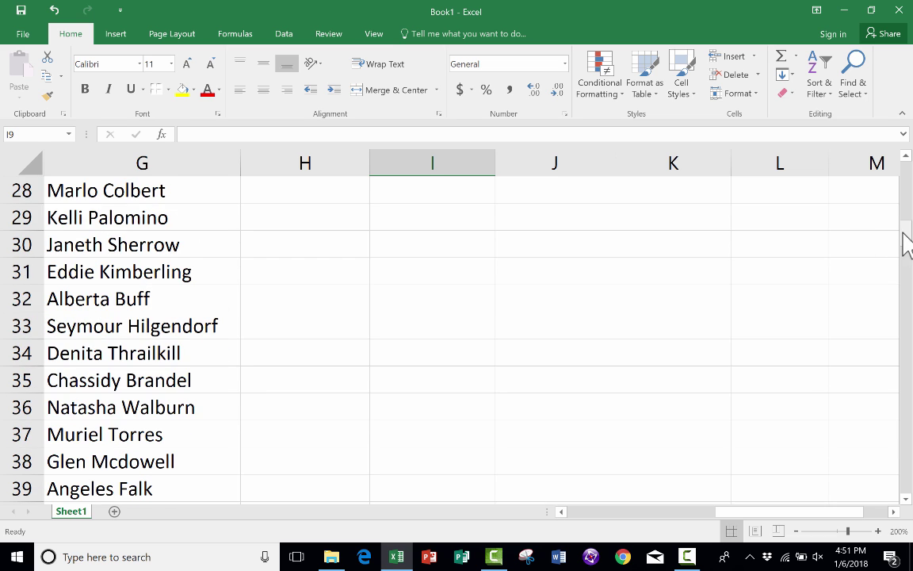
drag(906, 238, 838, 164)
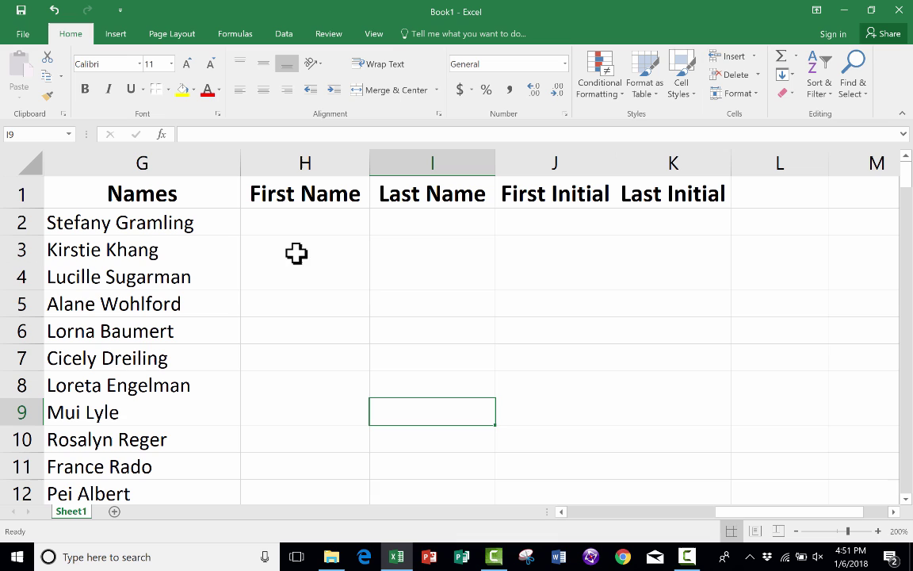
click(123, 224)
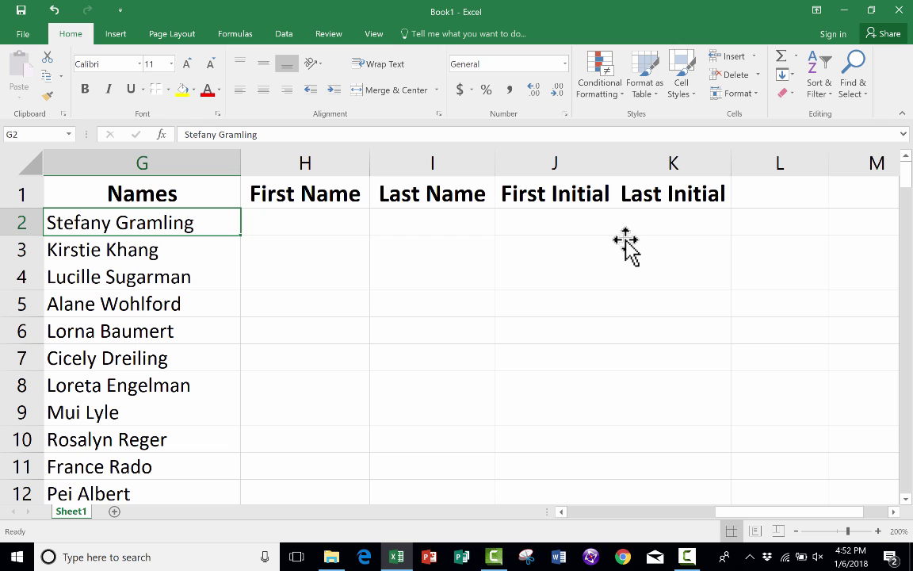
scroll(133, 411, down, 2)
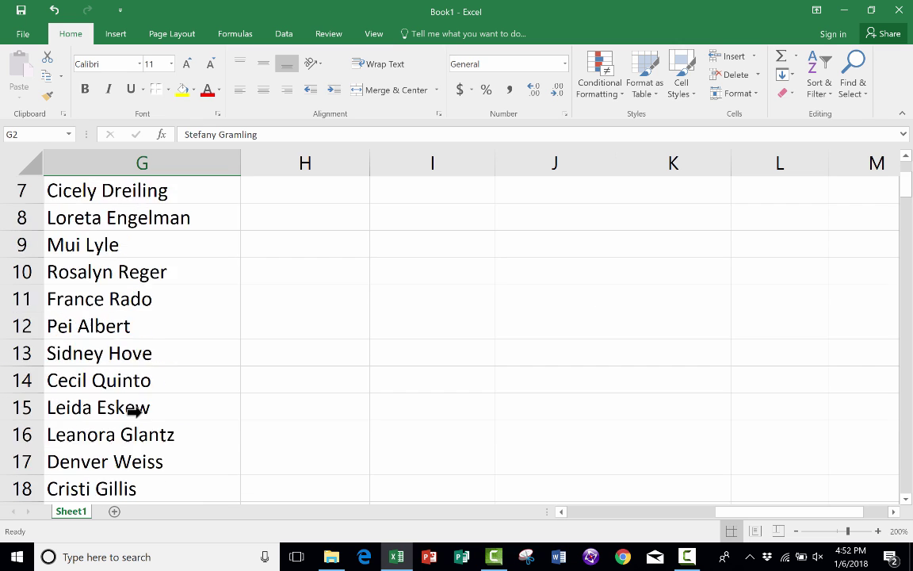
scroll(131, 410, down, 4)
scroll(119, 410, up, 6)
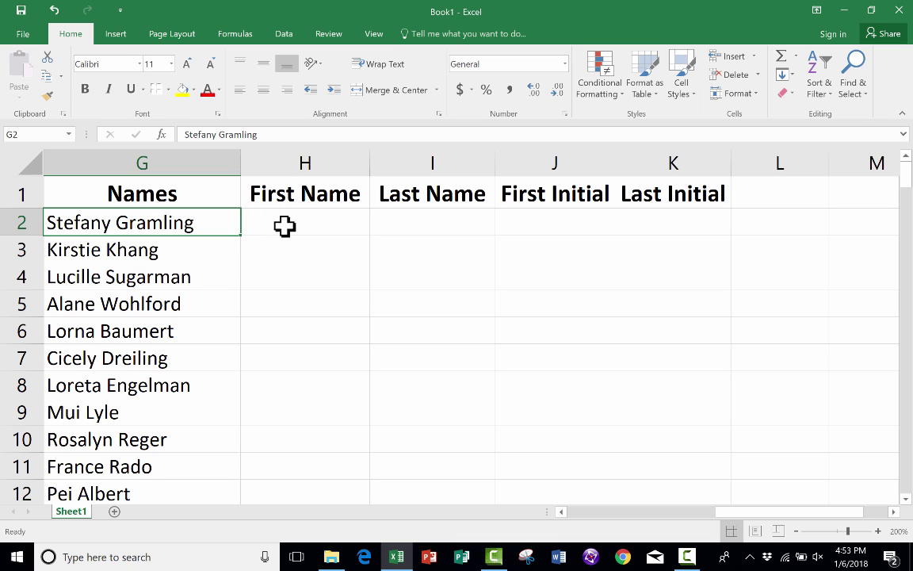
Enter 'Stefany' in H2 and Flash Fill the rest of the First Name column
click(307, 217)
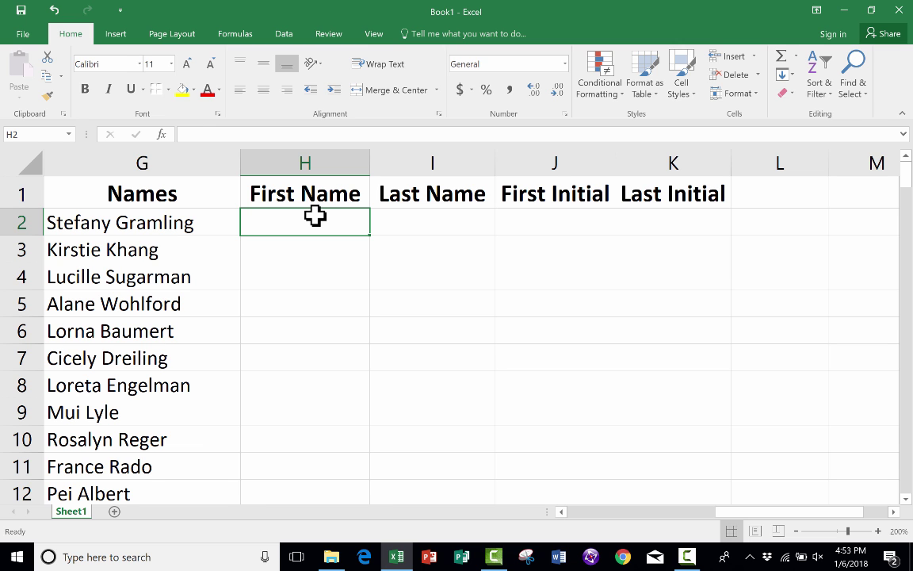
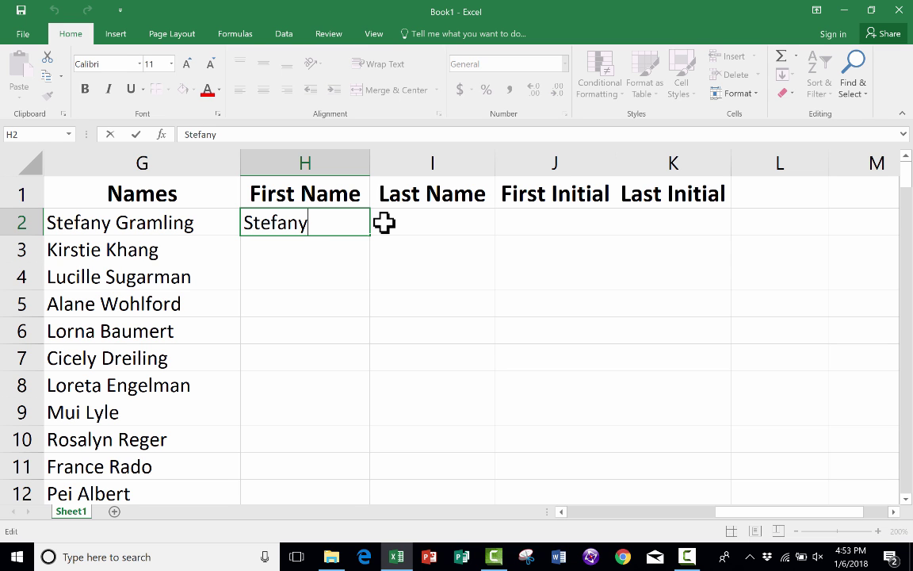
key(Return)
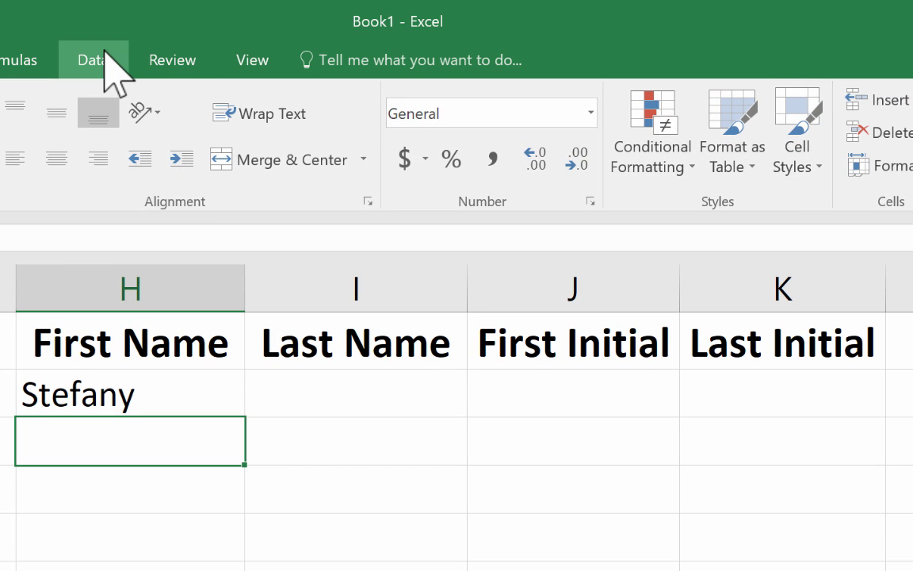
click(96, 60)
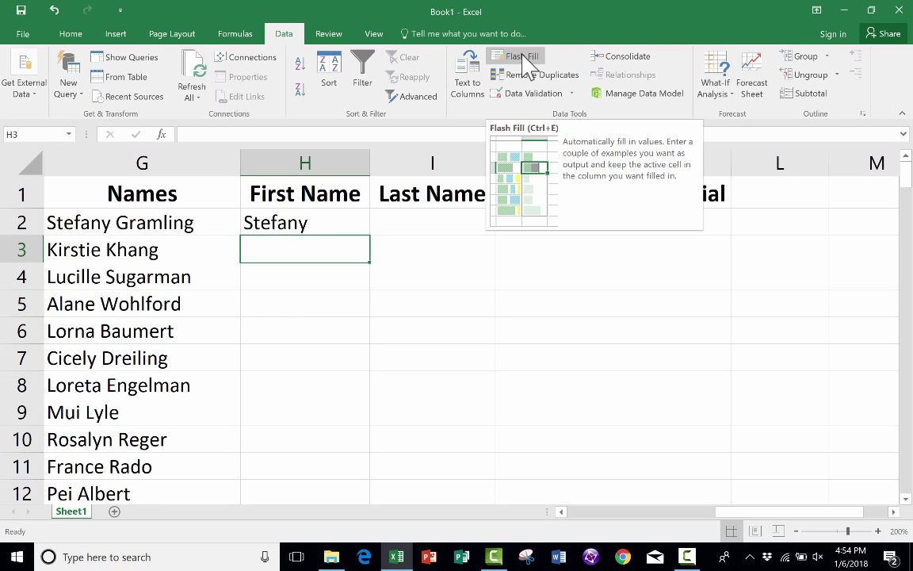
click(523, 56)
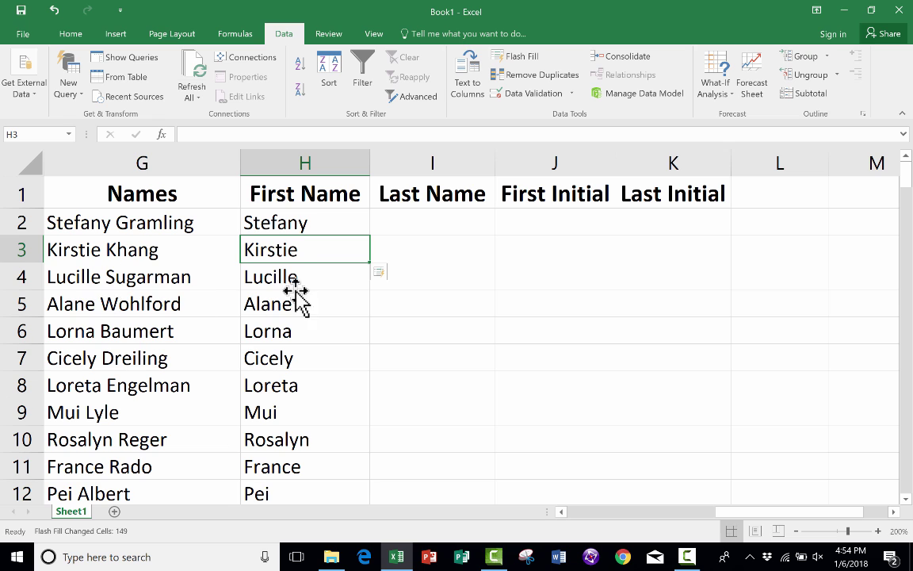
click(289, 202)
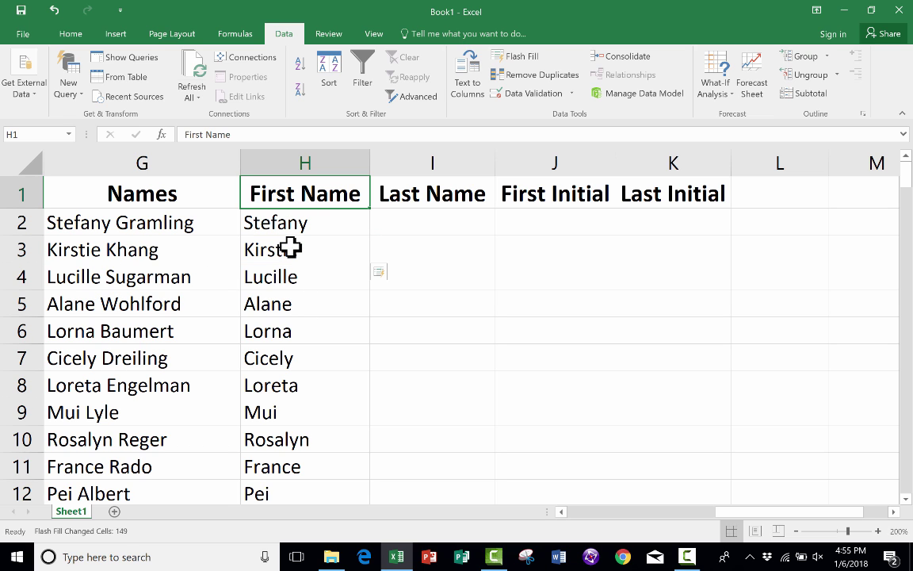
click(291, 225)
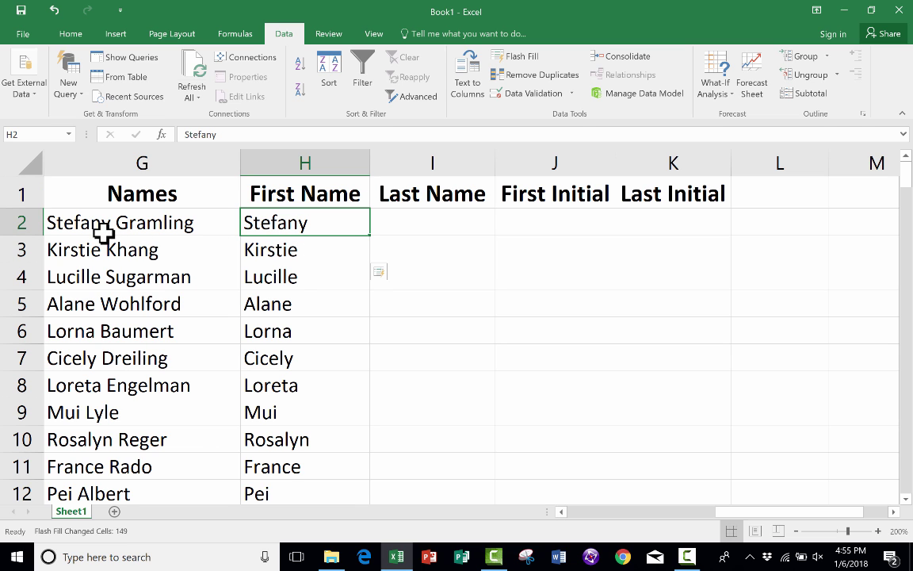
scroll(267, 314, down, 1)
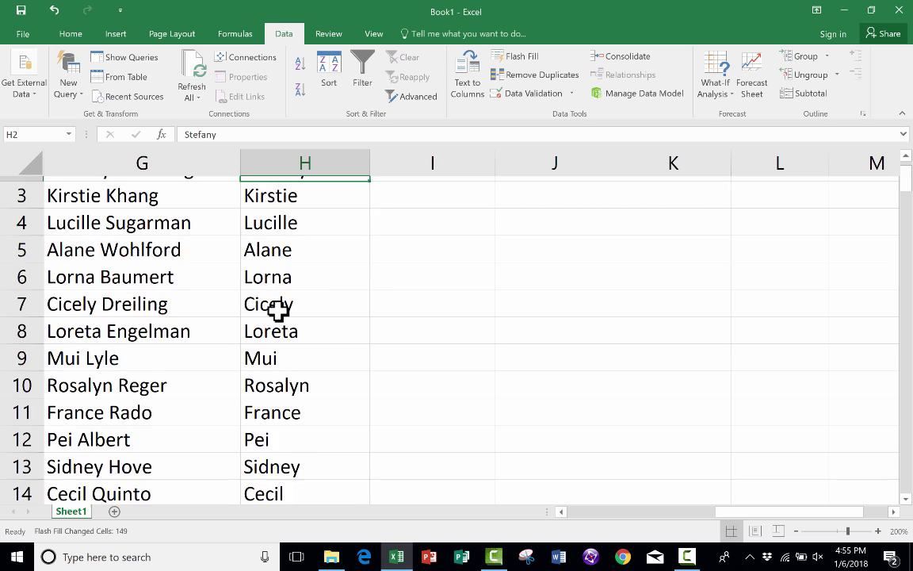
scroll(277, 311, down, 7)
scroll(277, 312, down, 7)
scroll(279, 311, down, 1)
scroll(279, 311, down, 2)
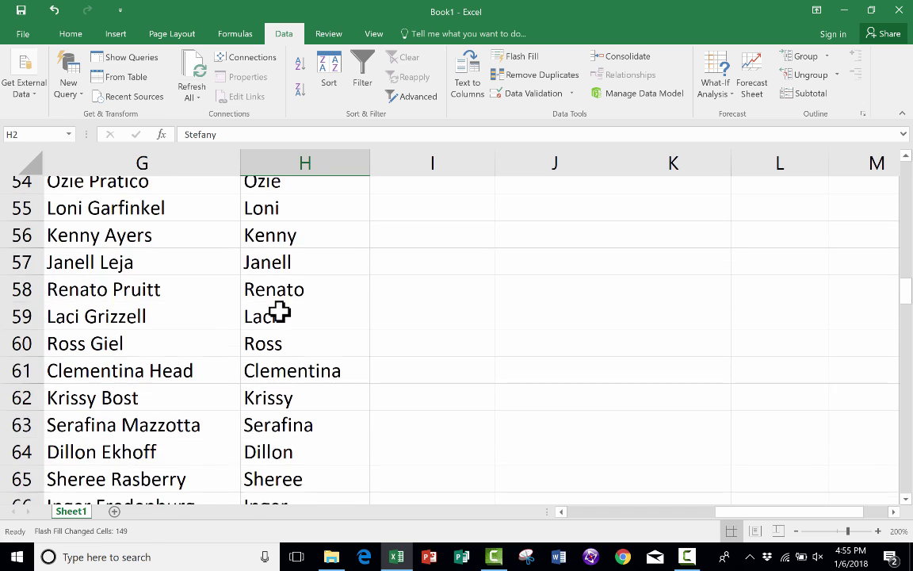
scroll(279, 312, down, 8)
scroll(279, 312, down, 19)
scroll(282, 314, down, 4)
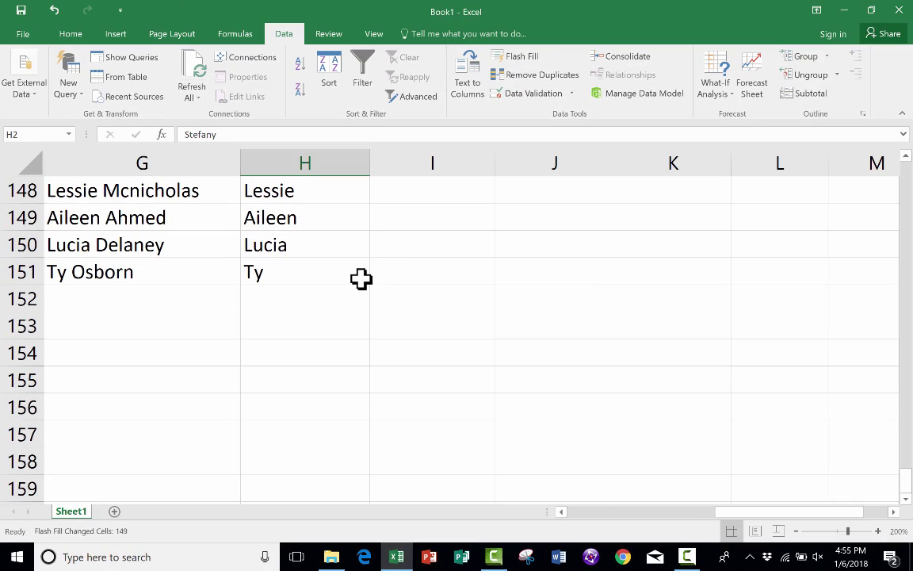
scroll(360, 278, up, 7)
scroll(361, 279, up, 9)
scroll(366, 273, up, 7)
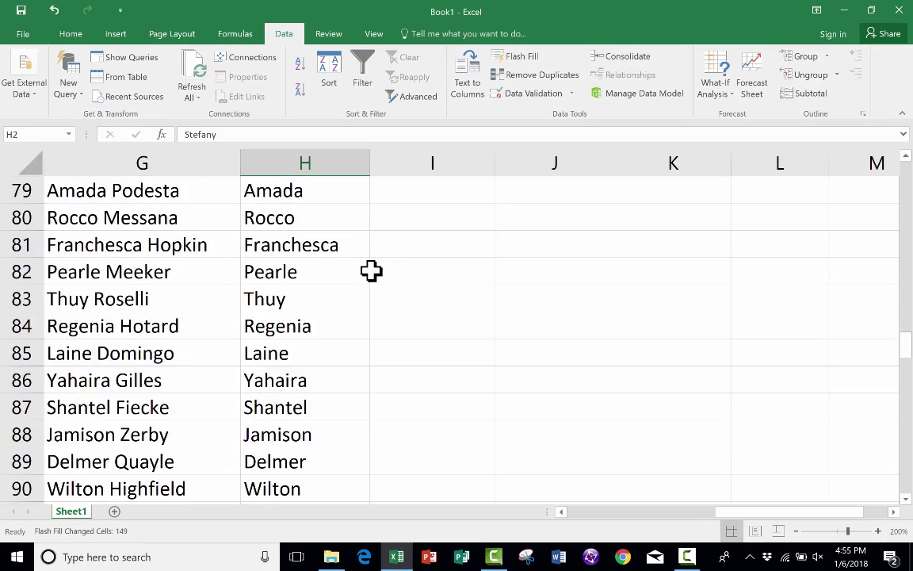
scroll(372, 268, up, 12)
scroll(373, 267, up, 10)
scroll(377, 261, up, 1)
scroll(376, 262, up, 4)
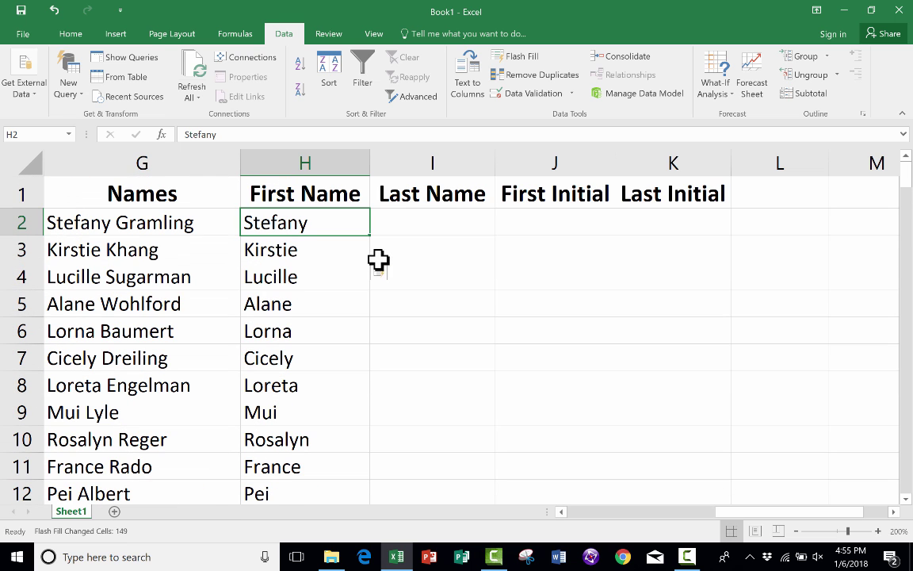
click(435, 219)
text(Graml)
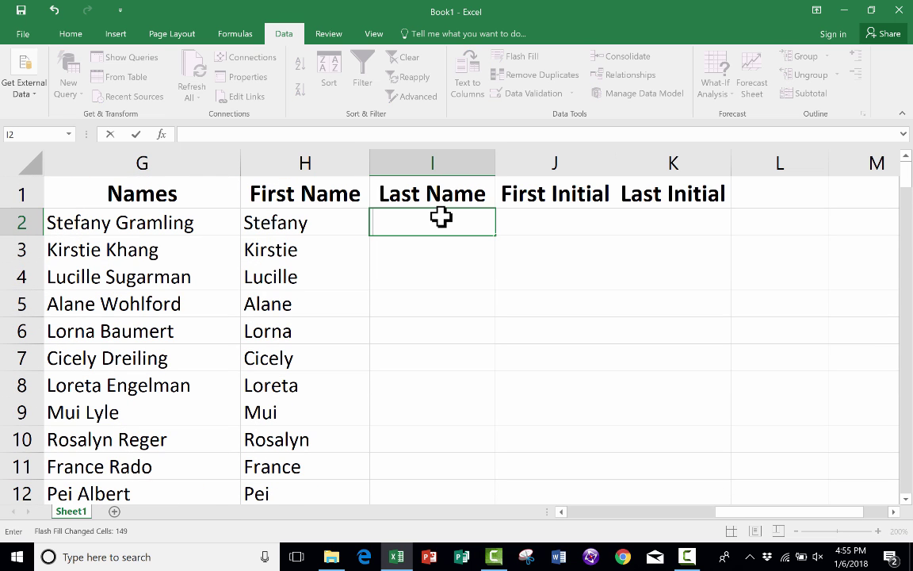
text(ing)
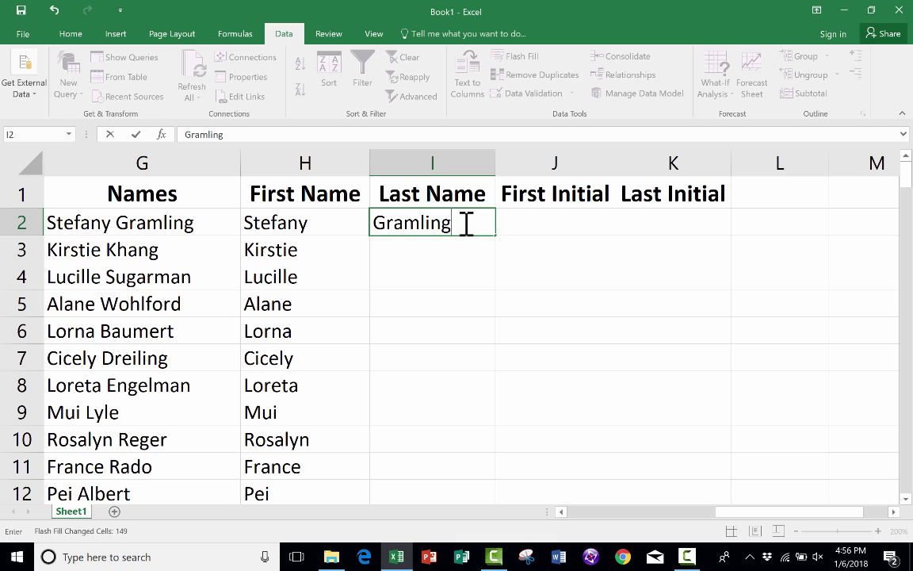
key(Return)
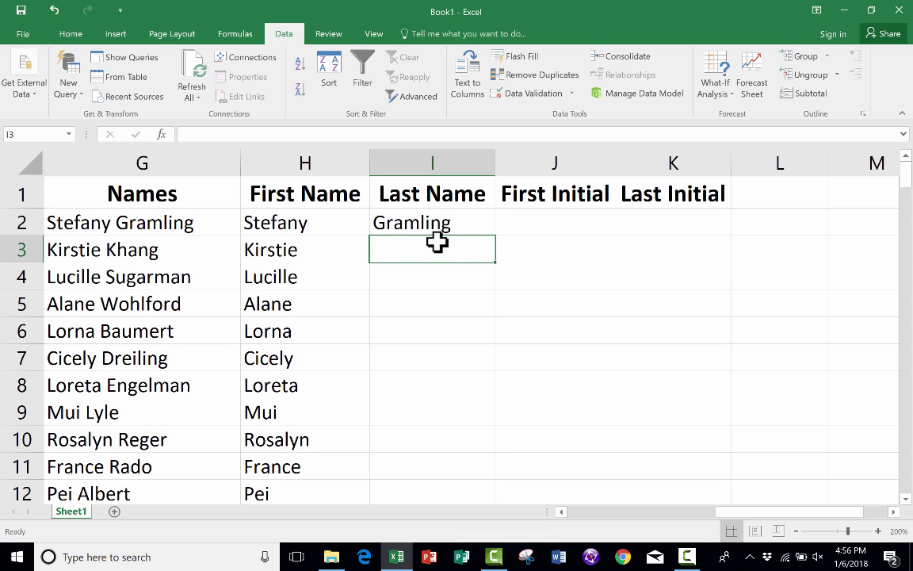
scroll(444, 345, down, 5)
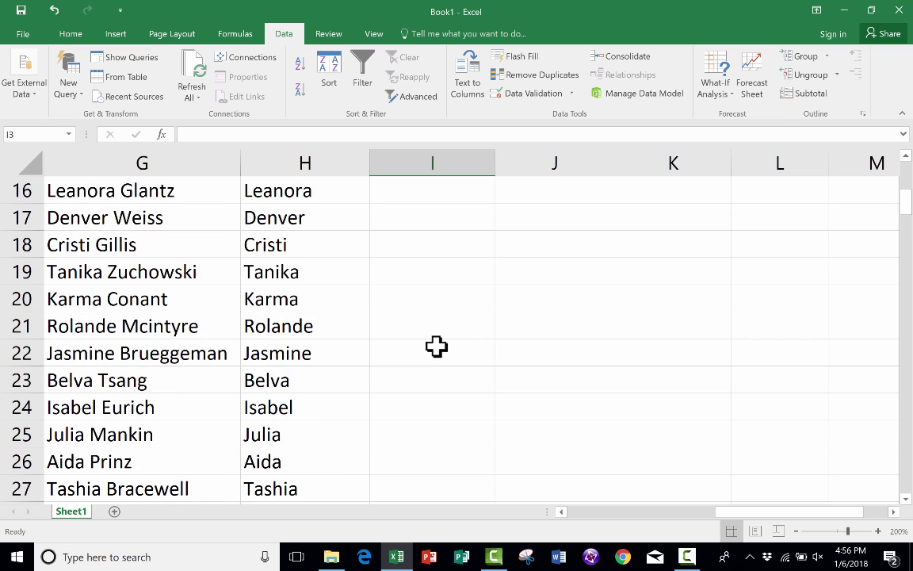
scroll(435, 347, down, 2)
click(442, 410)
scroll(437, 406, up, 4)
scroll(435, 403, up, 3)
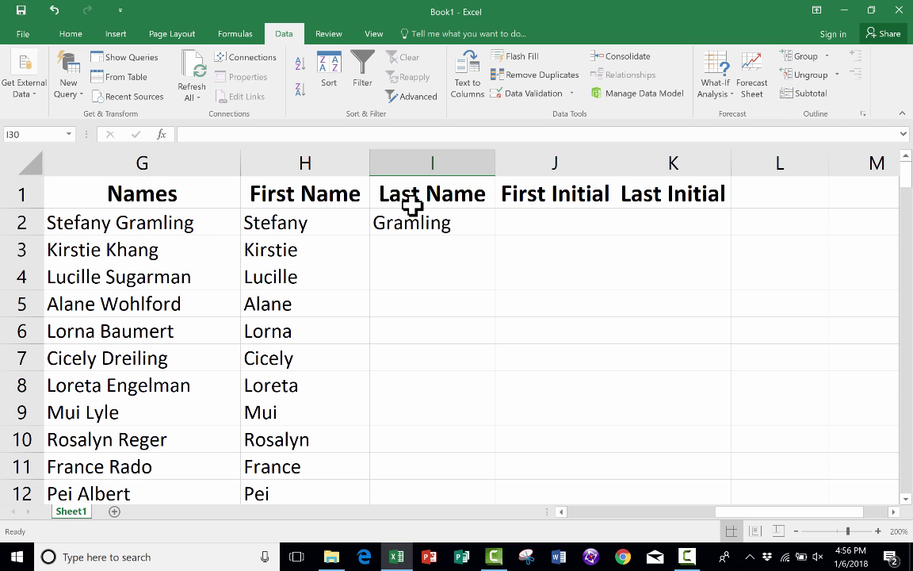
click(413, 225)
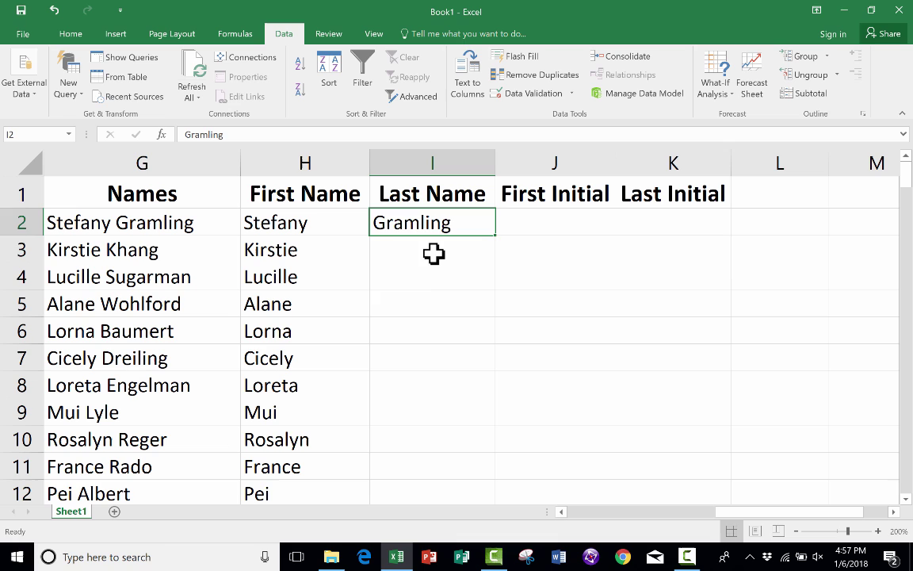
click(435, 255)
click(432, 224)
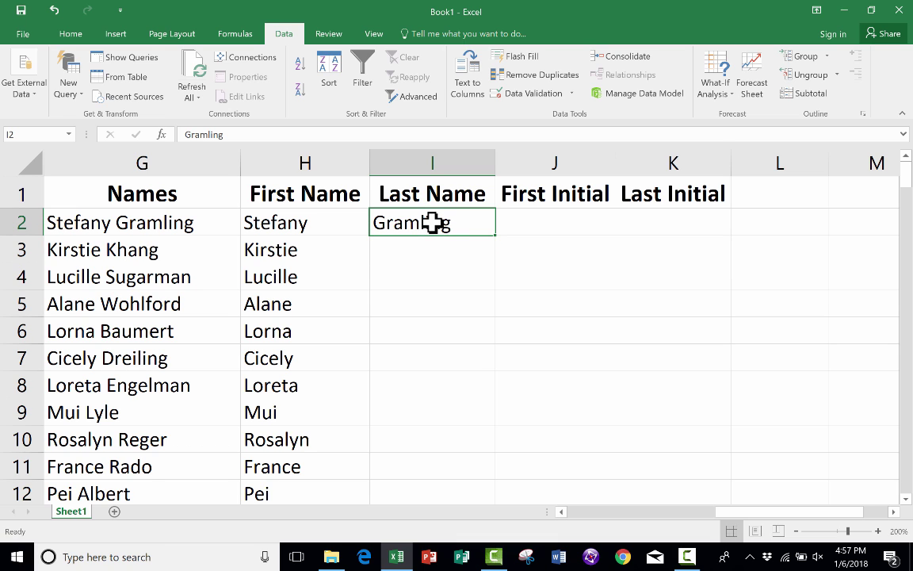
click(472, 251)
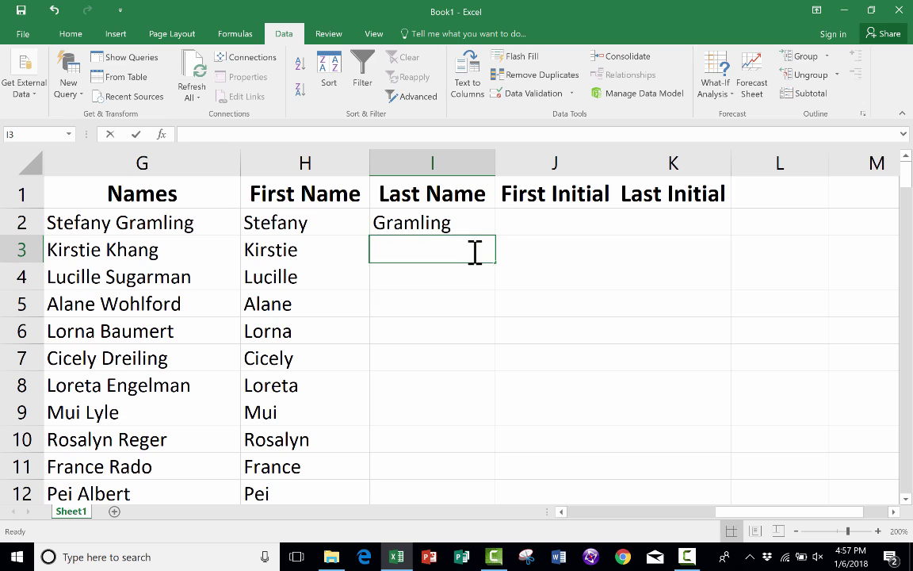
text(sdfasdfa)
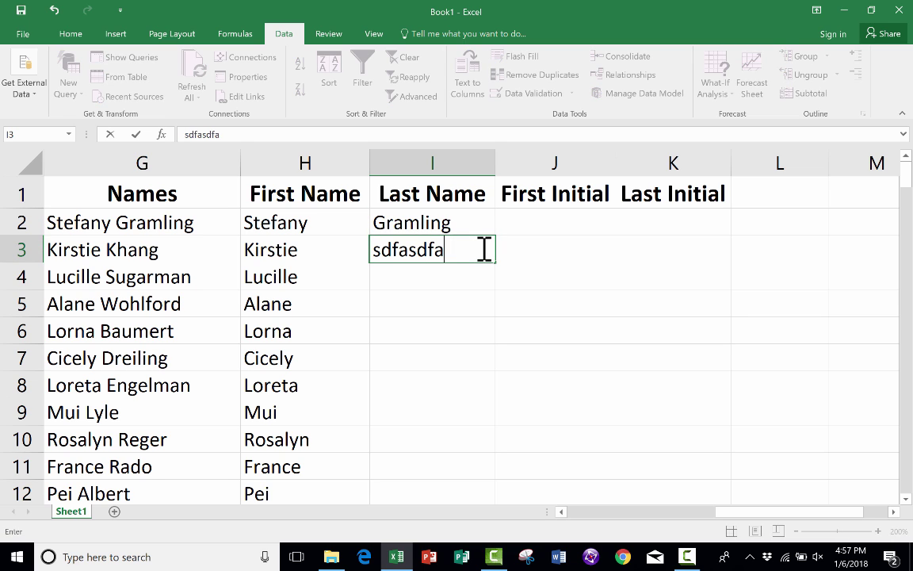
key(BackSpace)
key(BackSpace)
key(BackSpace)
key(Right)
key(Down)
key(Down)
key(Down)
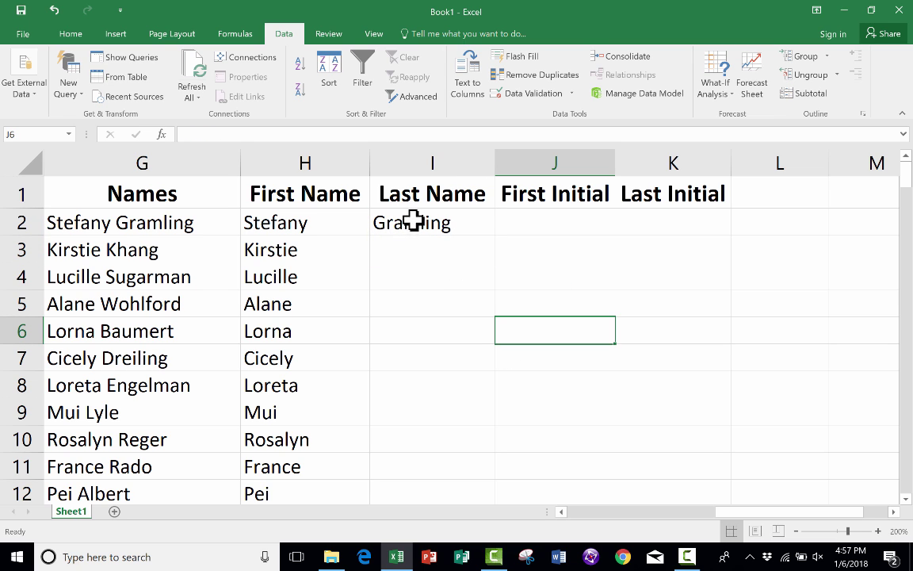
click(412, 223)
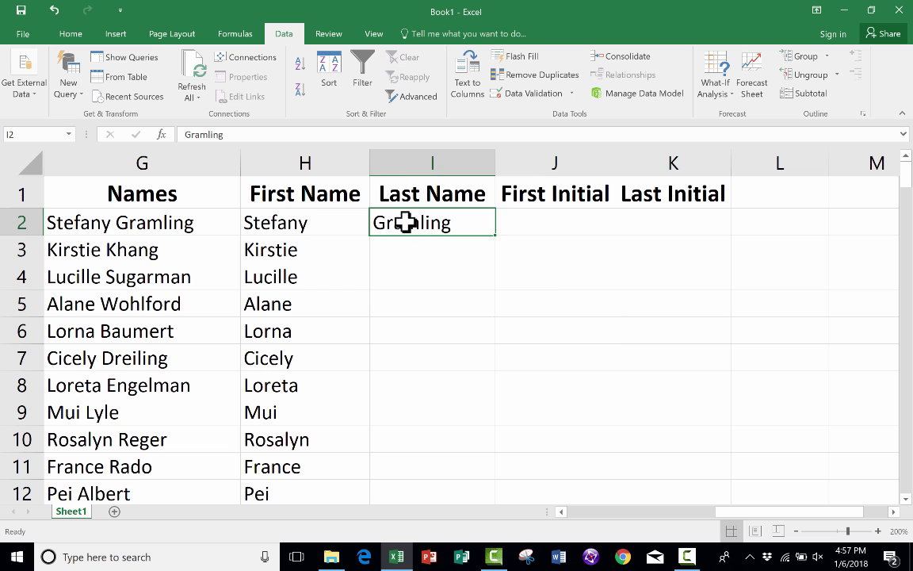
click(521, 57)
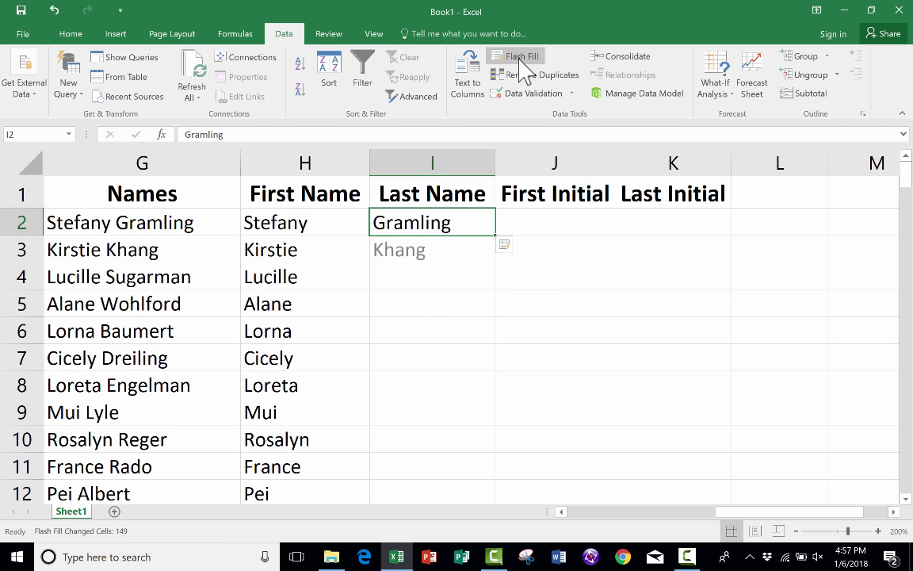
scroll(377, 298, down, 1)
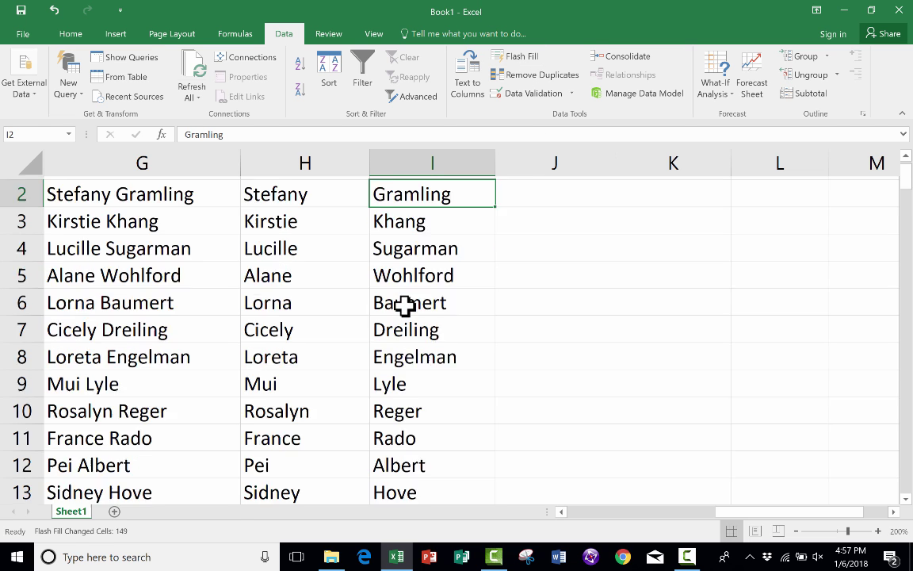
scroll(406, 306, down, 12)
scroll(399, 310, down, 3)
scroll(393, 322, down, 4)
scroll(386, 325, down, 6)
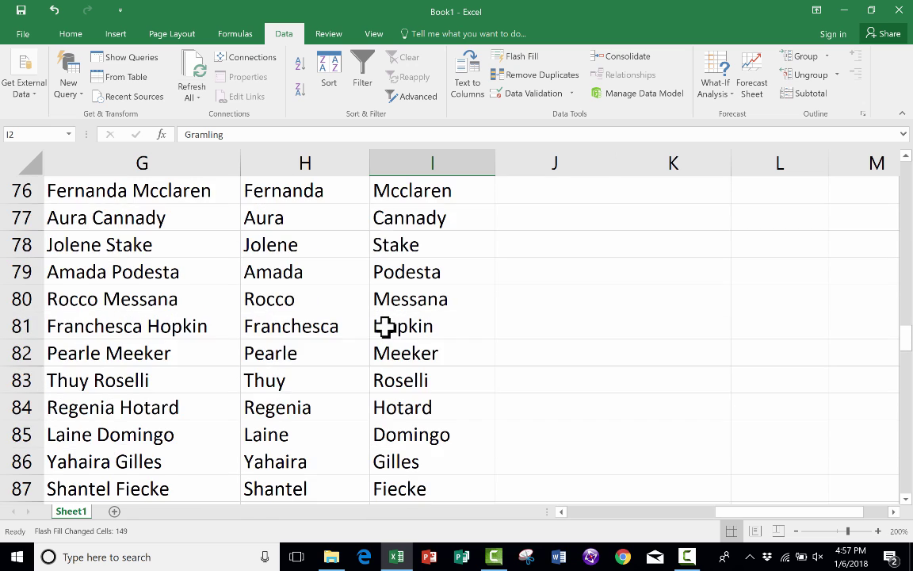
scroll(385, 325, down, 4)
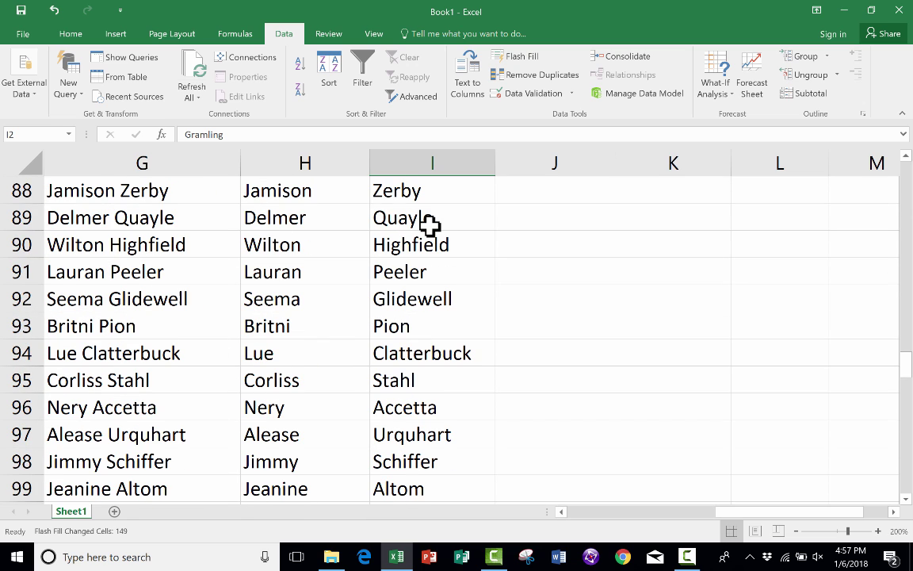
scroll(434, 236, up, 1)
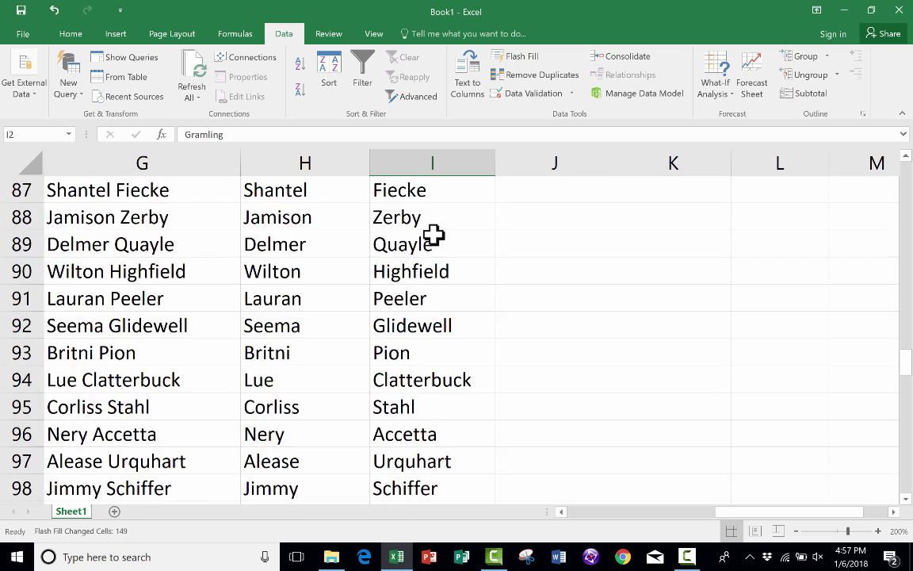
scroll(444, 240, up, 19)
scroll(475, 240, up, 10)
Enter 'S' in J2 and Flash Fill first initials down column J with Ctrl+E
click(552, 227)
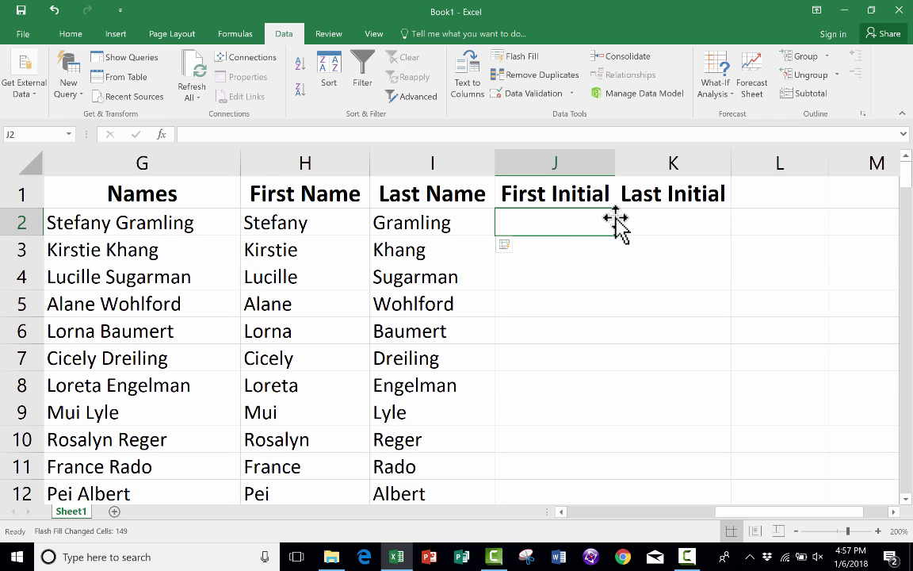
text(S)
key(Return)
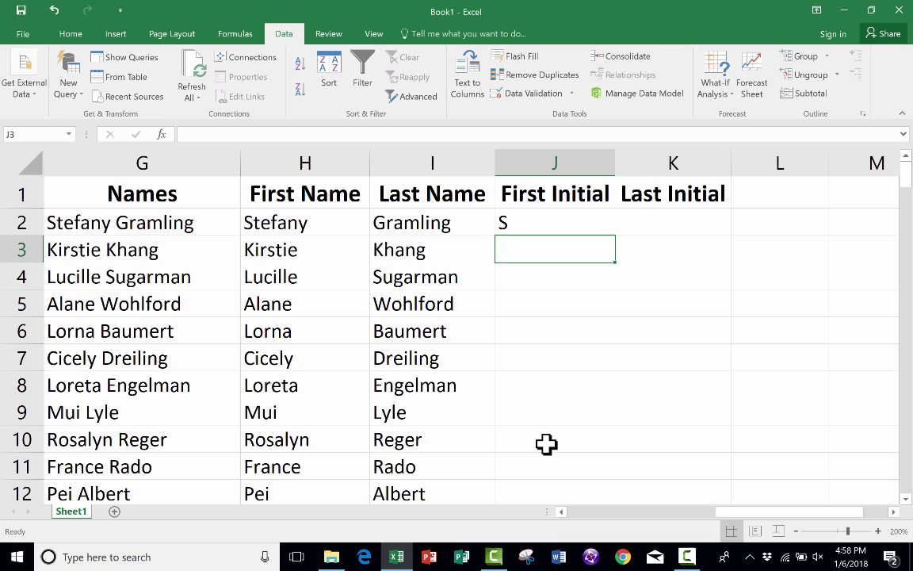
key(Down)
key(Down)
key(Down)
key(Down)
key(Down)
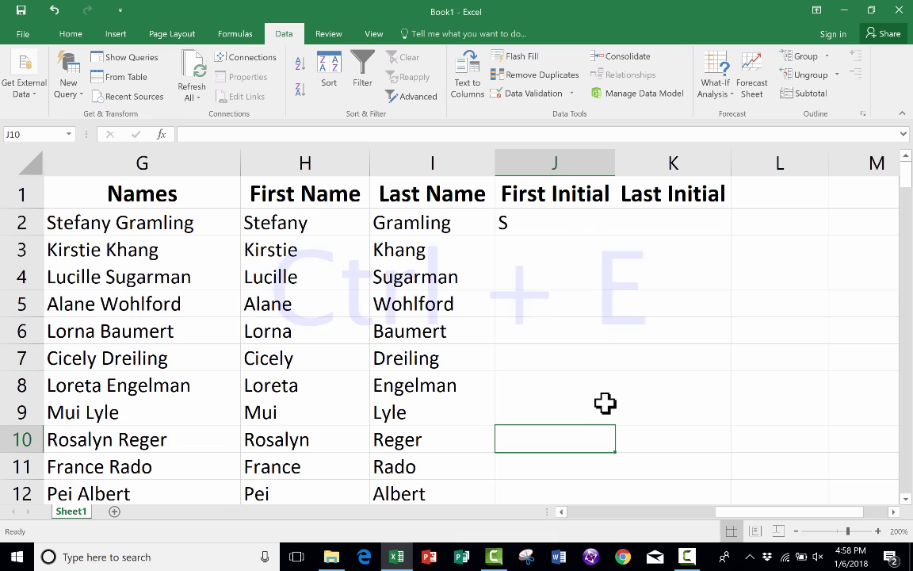
key(ctrl+e)
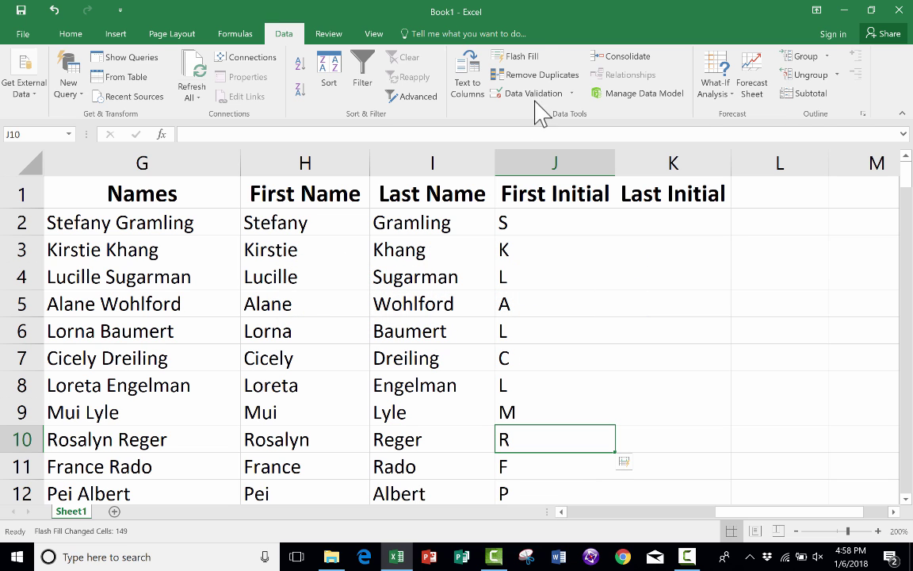
Scroll through the list to check the filled first initials
scroll(554, 306, down, 5)
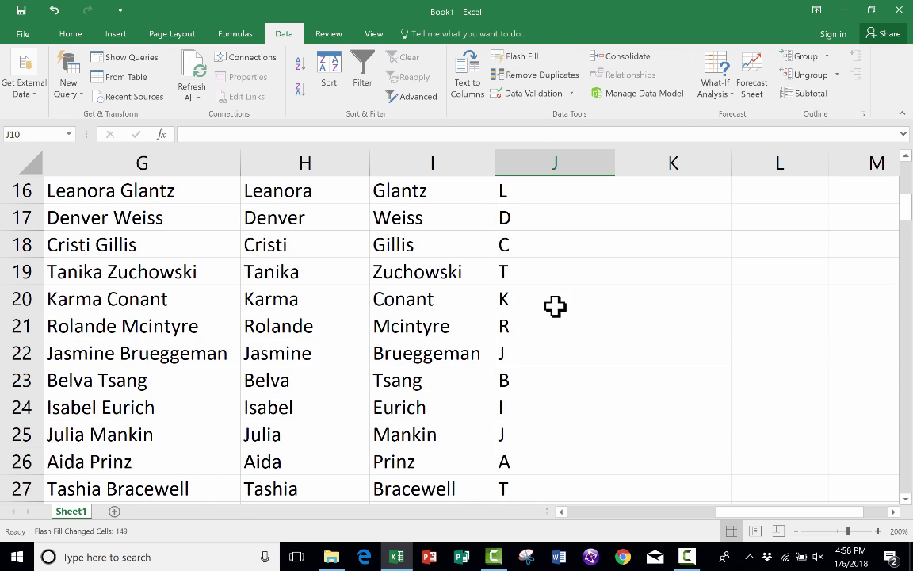
scroll(554, 309, down, 2)
scroll(552, 308, down, 3)
scroll(523, 302, down, 1)
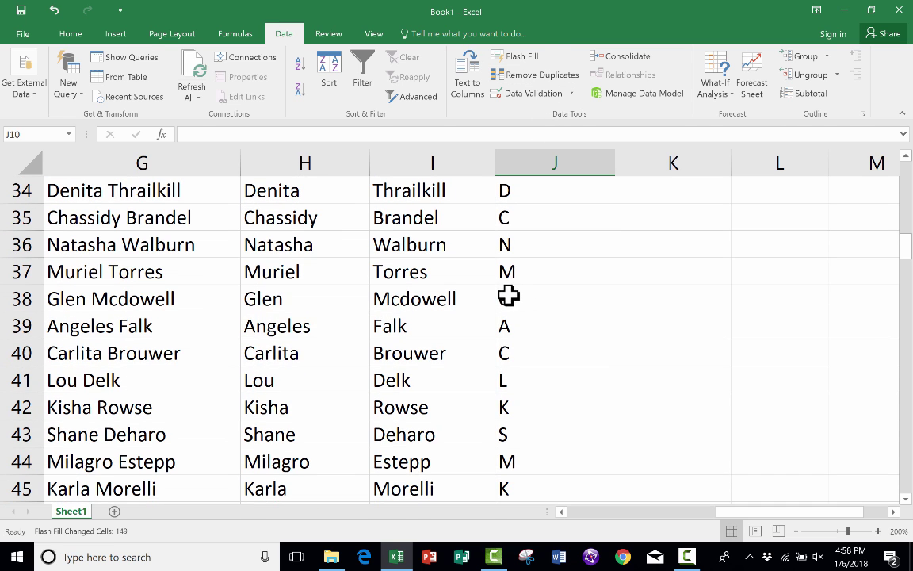
click(521, 271)
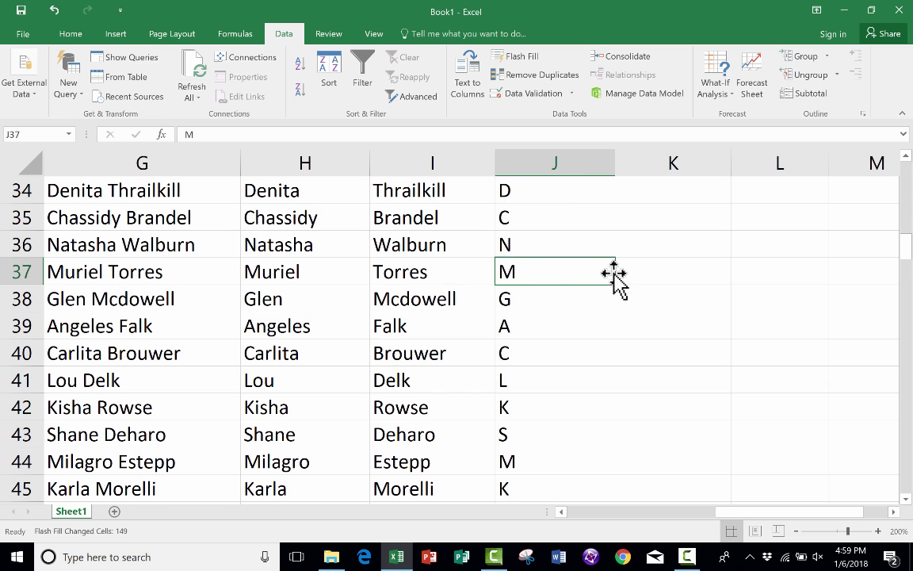
scroll(610, 277, up, 6)
scroll(618, 293, down, 4)
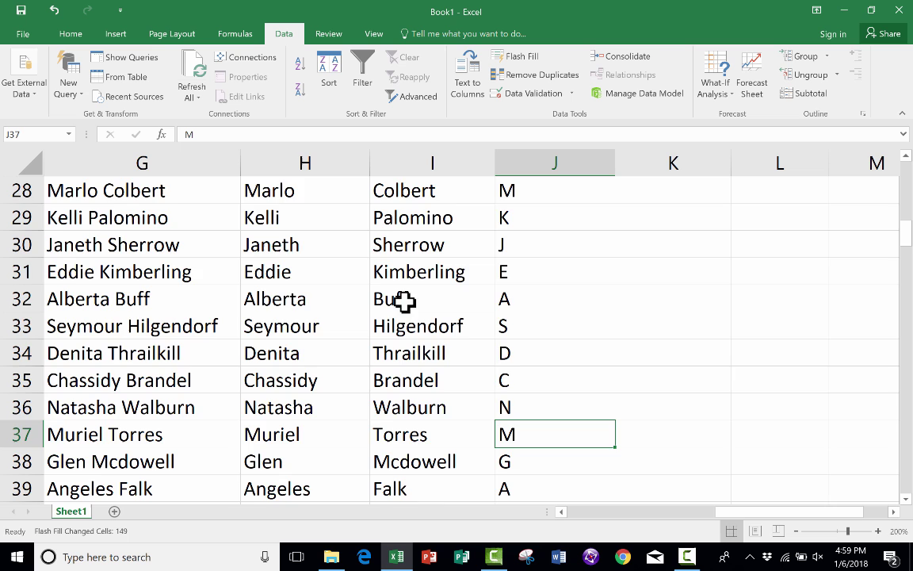
scroll(400, 309, up, 1)
scroll(399, 313, up, 8)
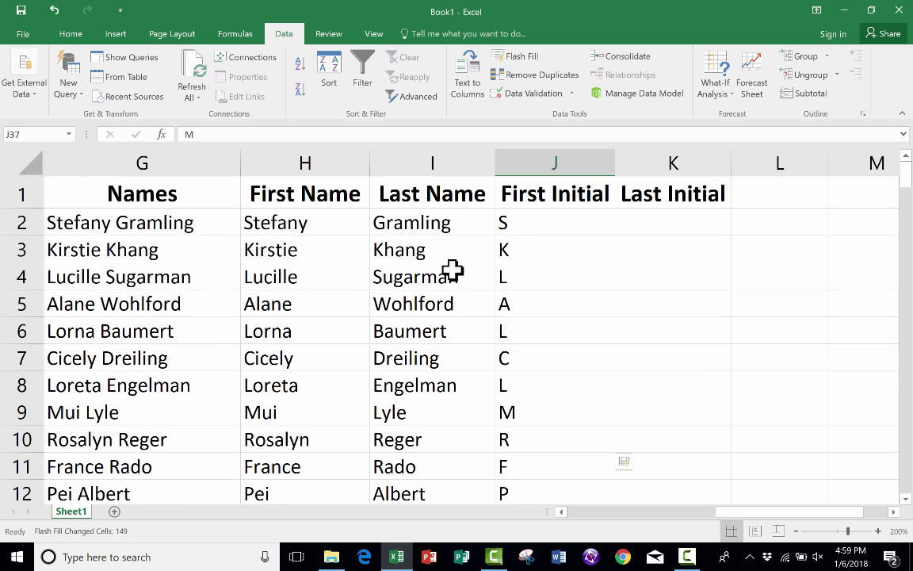
scroll(460, 277, down, 8)
scroll(467, 289, down, 6)
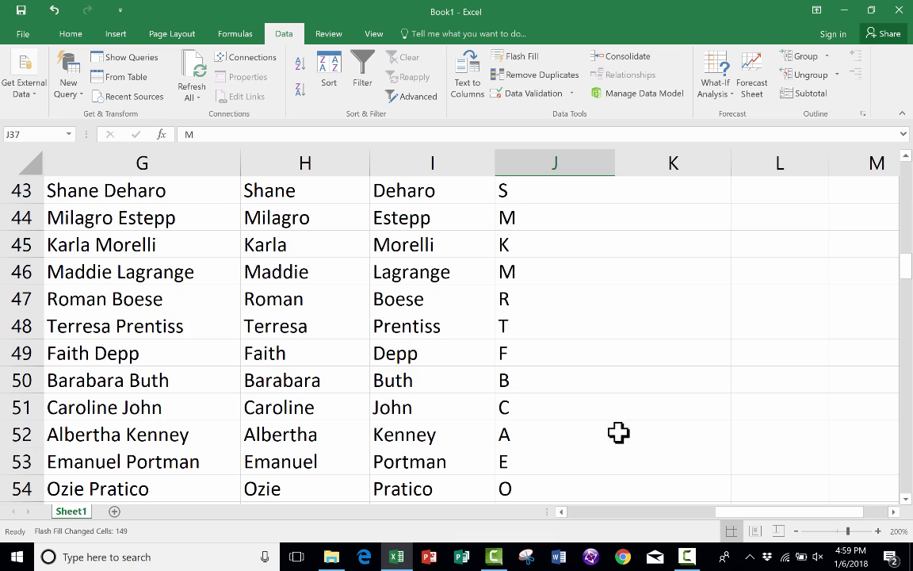
Enter 'K' for Kenney in K52 and Flash Fill last initials down column K
click(659, 433)
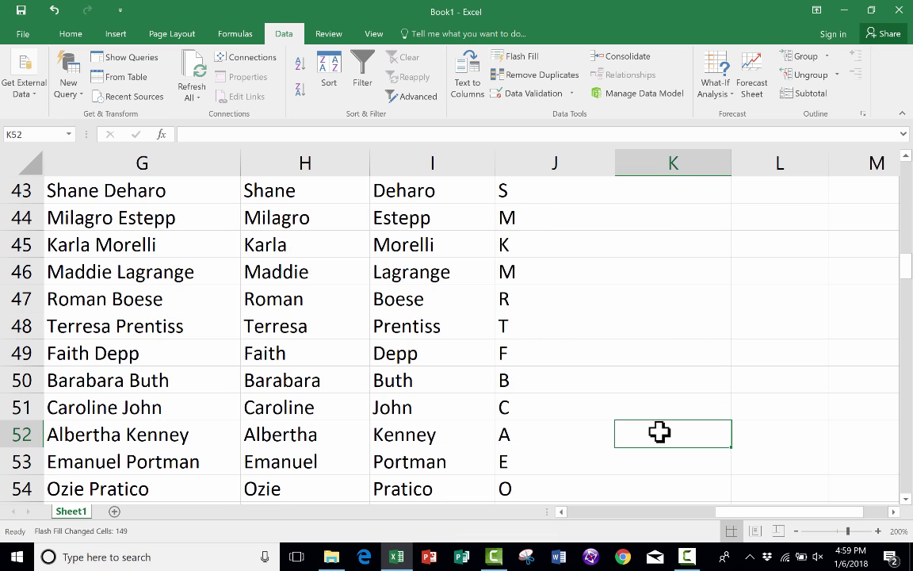
text(K)
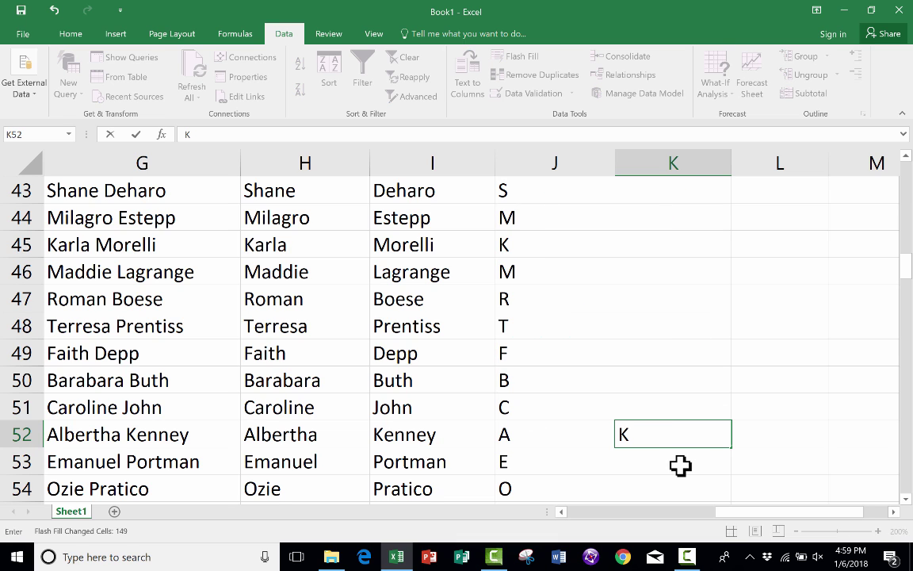
key(Return)
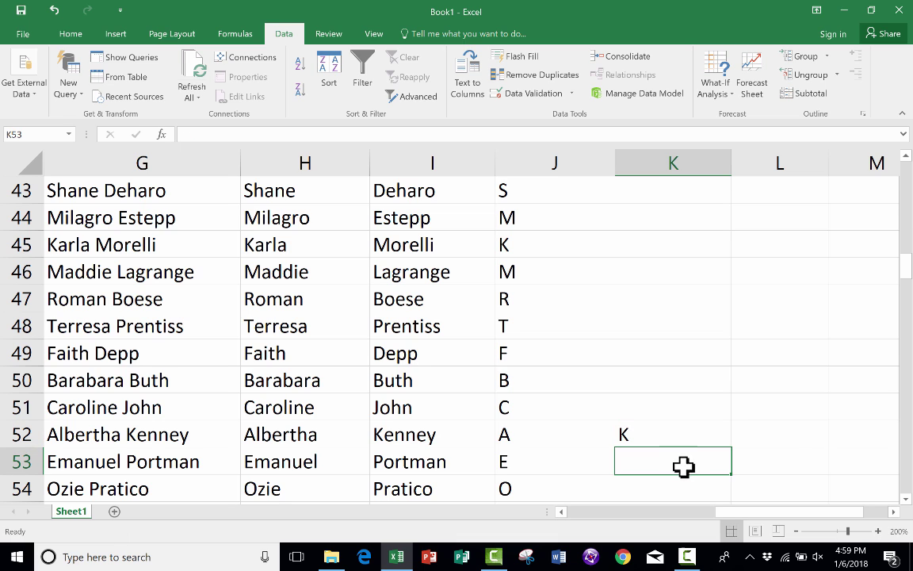
click(797, 433)
click(691, 463)
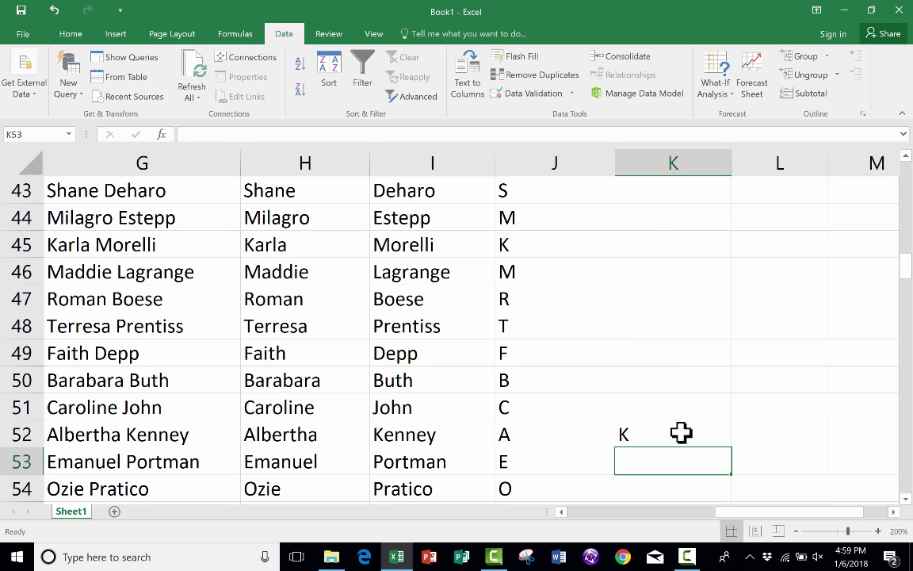
key(ctrl+e)
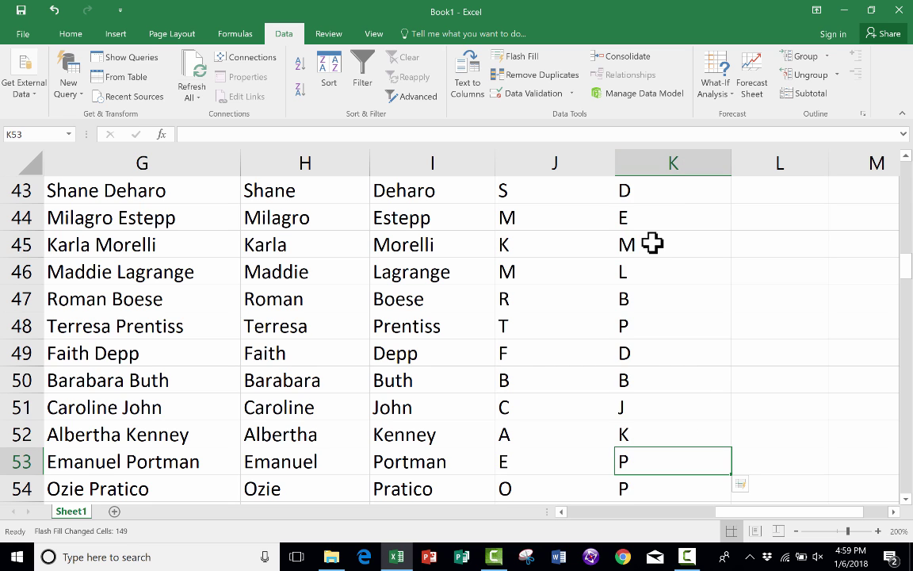
scroll(654, 402, up, 7)
scroll(654, 402, up, 6)
scroll(654, 402, up, 1)
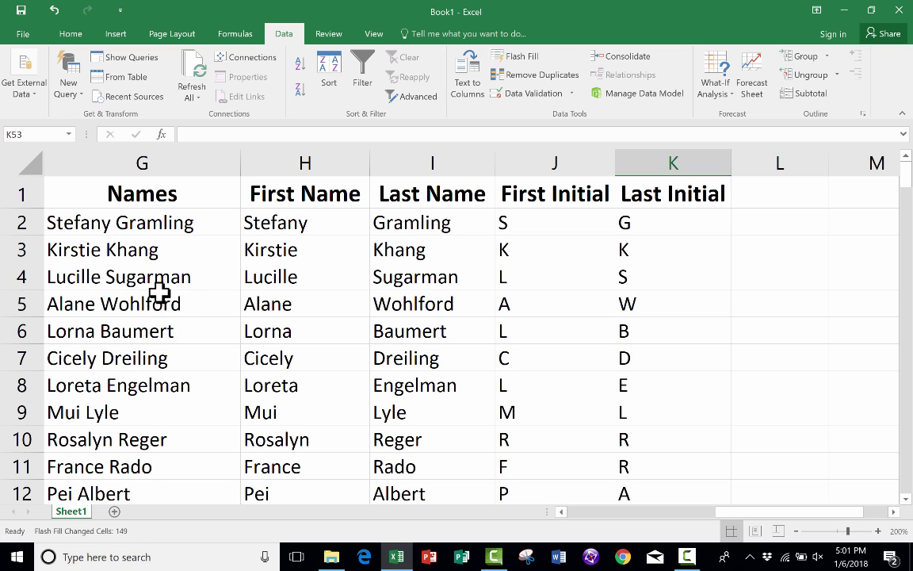
click(160, 279)
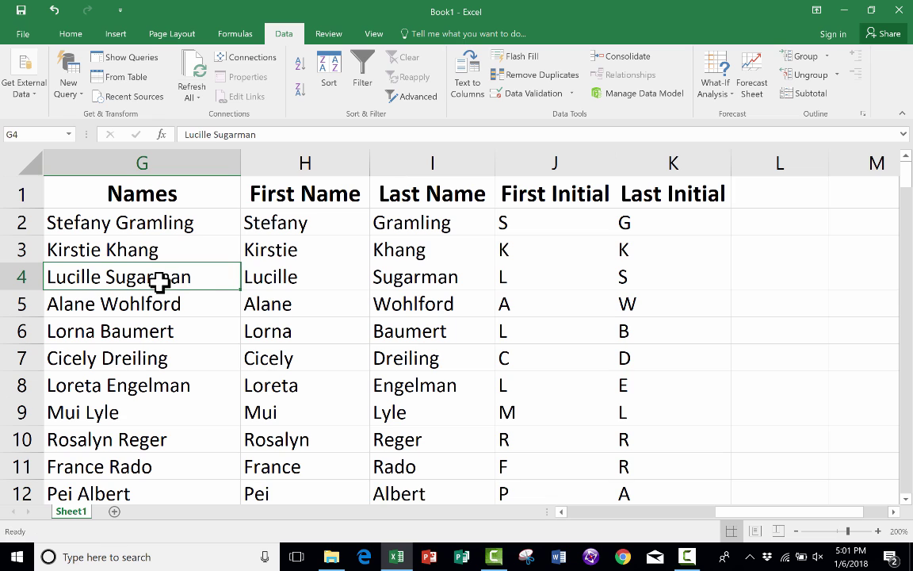
double_click(184, 278)
double_click(131, 277)
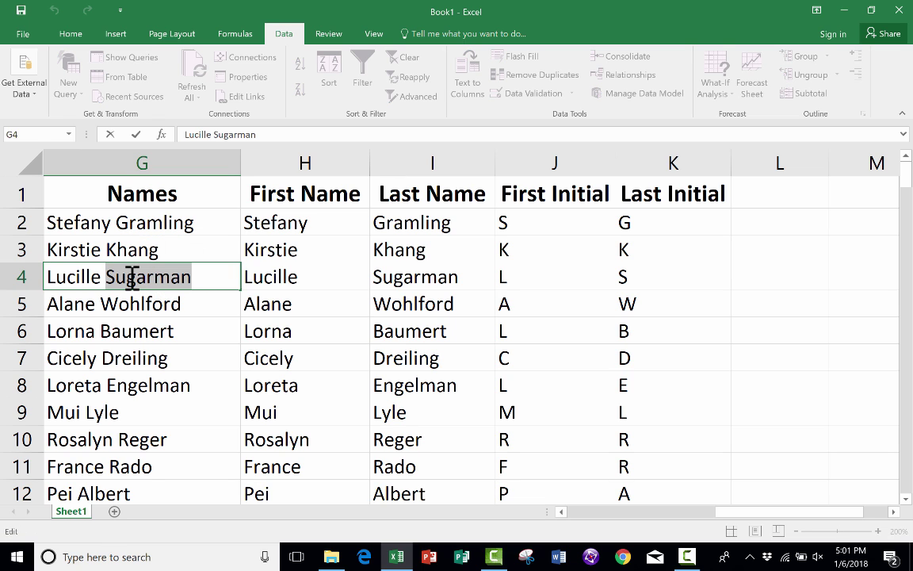
text(Thompson)
key(Return)
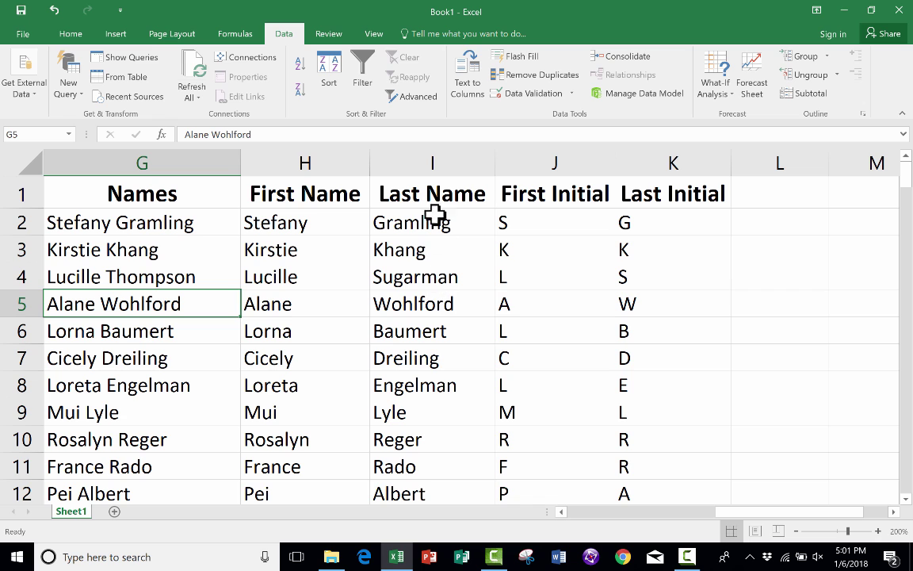
Clear the flash-filled last names below Gramling and Flash Fill them again
click(412, 279)
mouse_move(410, 249)
mouse_down()
mouse_move(397, 484)
mouse_move(392, 476)
mouse_up()
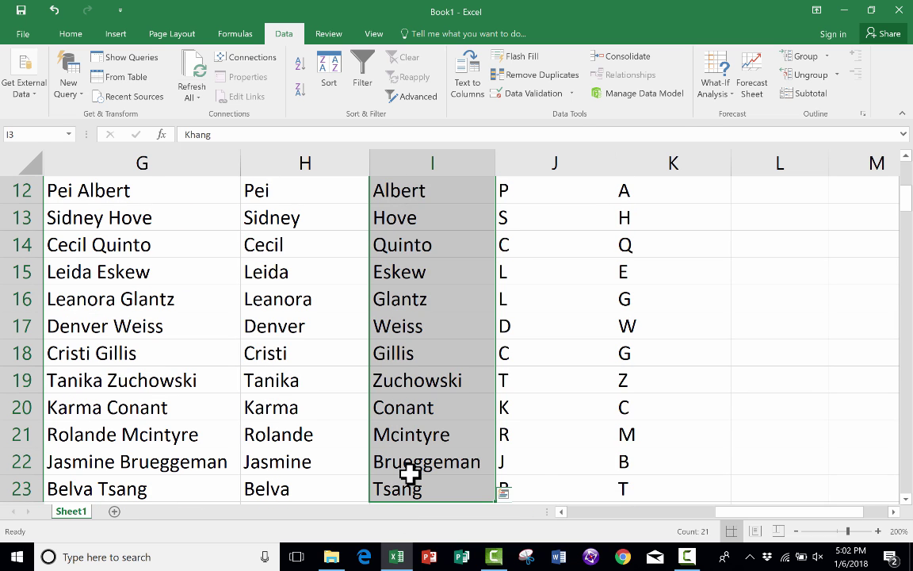
right_click(410, 473)
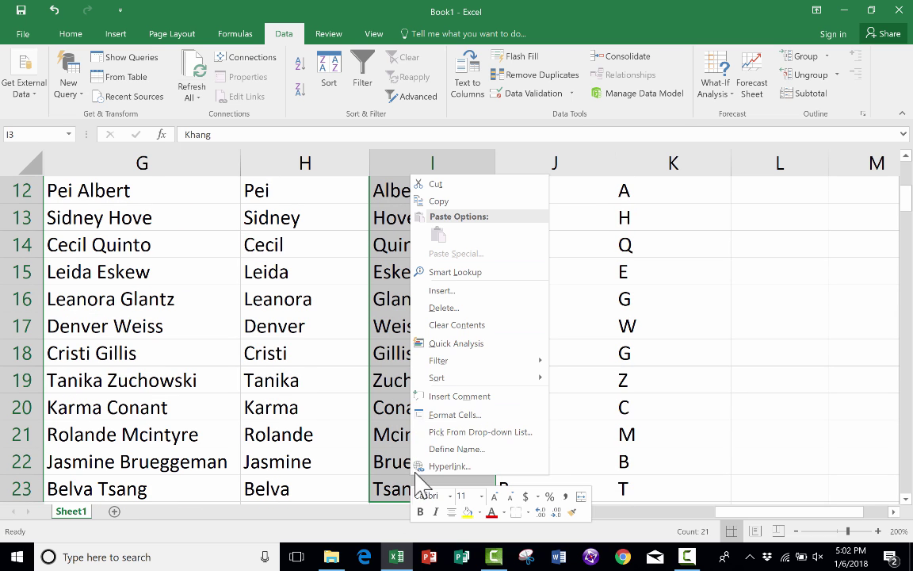
click(441, 325)
scroll(445, 353, up, 4)
click(432, 222)
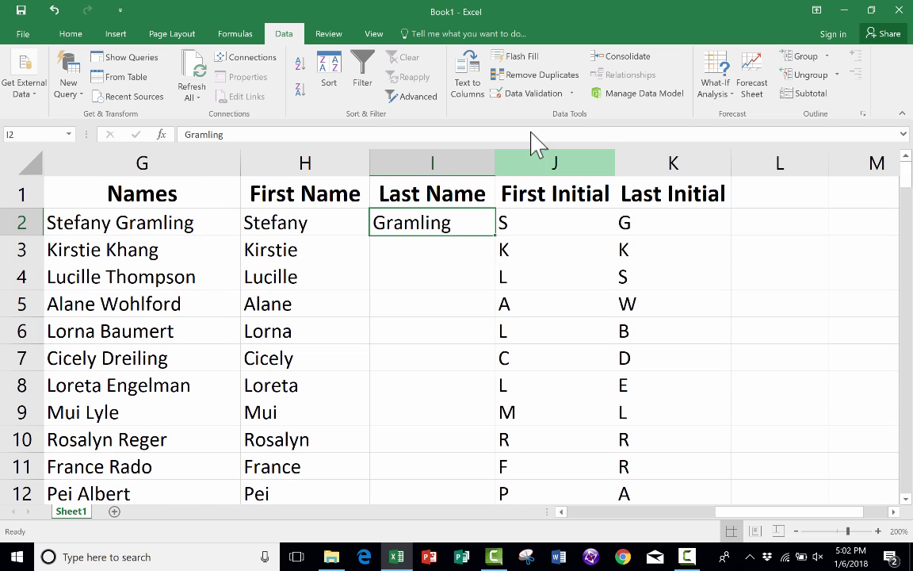
click(522, 57)
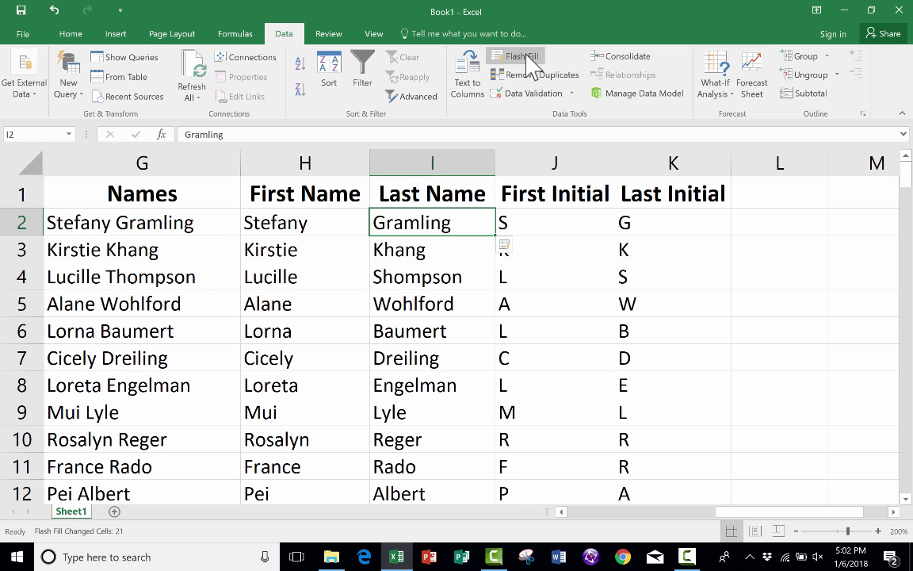
Check the incorrect 'Shompson' entry and undo the last-name fill
click(432, 277)
click(441, 306)
click(434, 282)
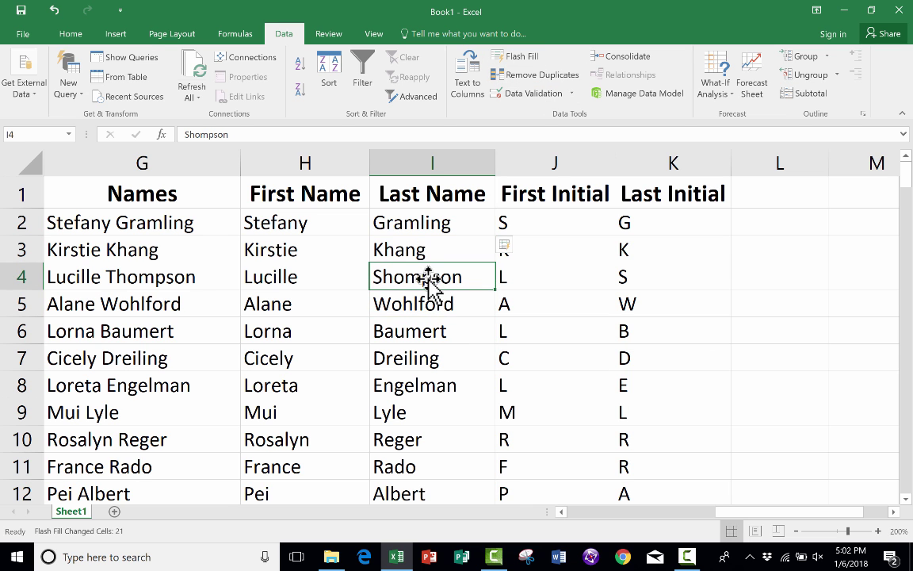
mouse_move(412, 222)
mouse_down()
mouse_move(433, 557)
mouse_move(432, 467)
mouse_up()
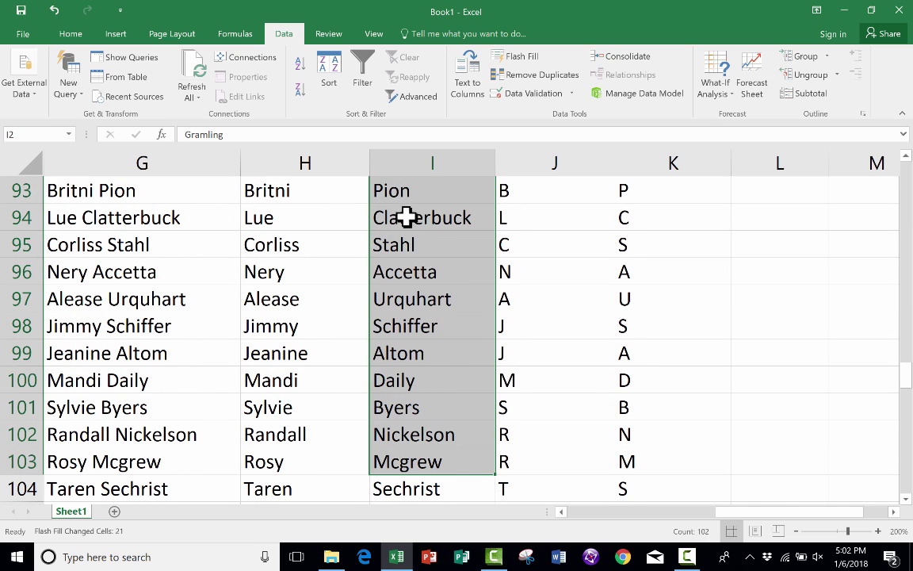
key(ctrl+z)
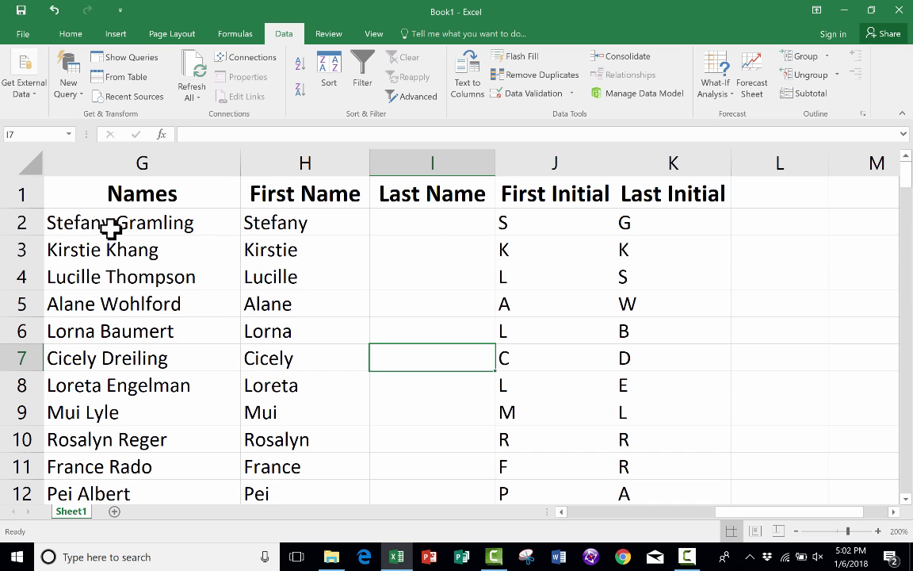
Re-enter Gramling in I2 and Flash Fill the remaining surnames with Ctrl+E
click(445, 230)
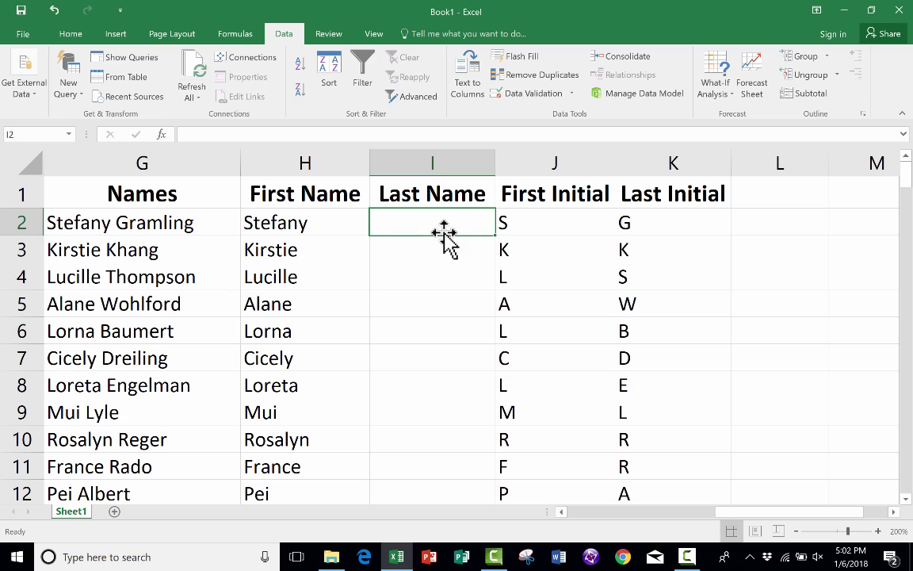
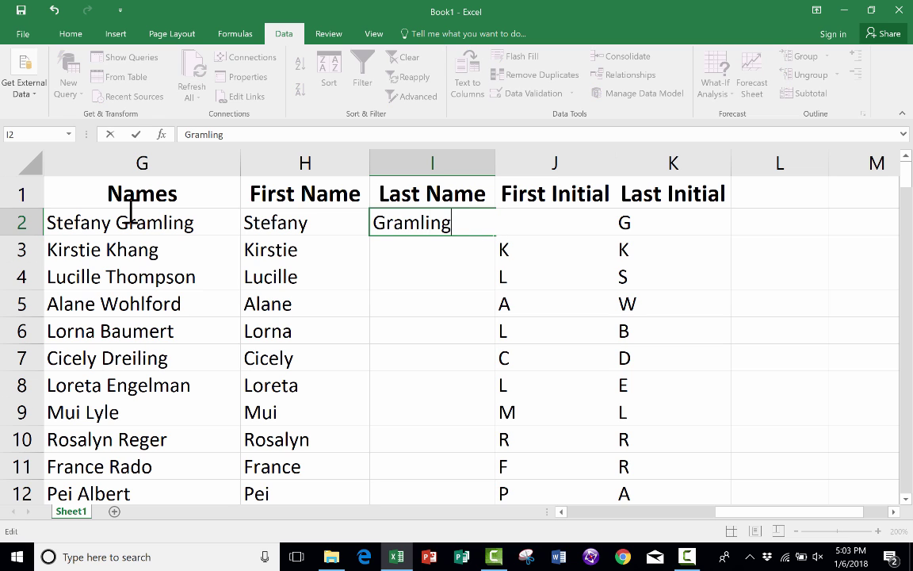
key(Return)
key(ctrl+e)
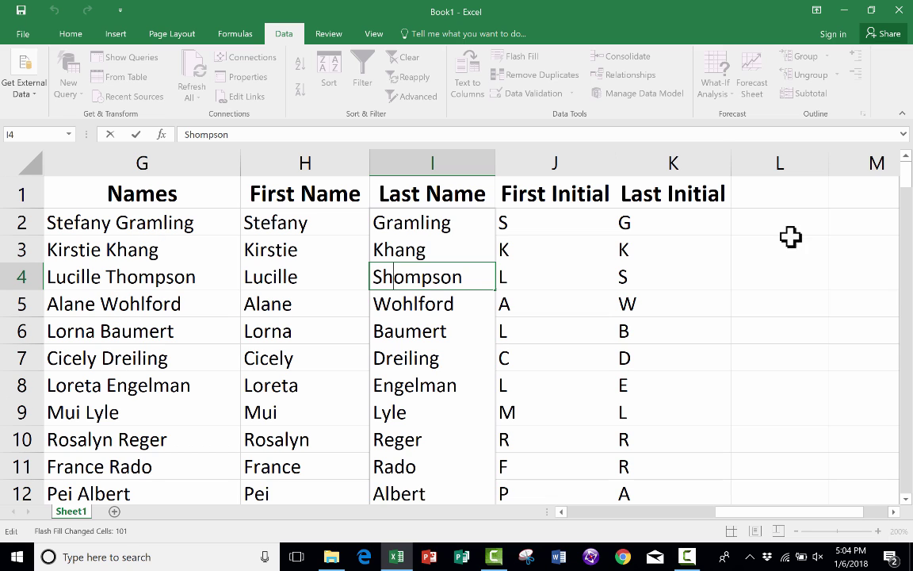
click(757, 224)
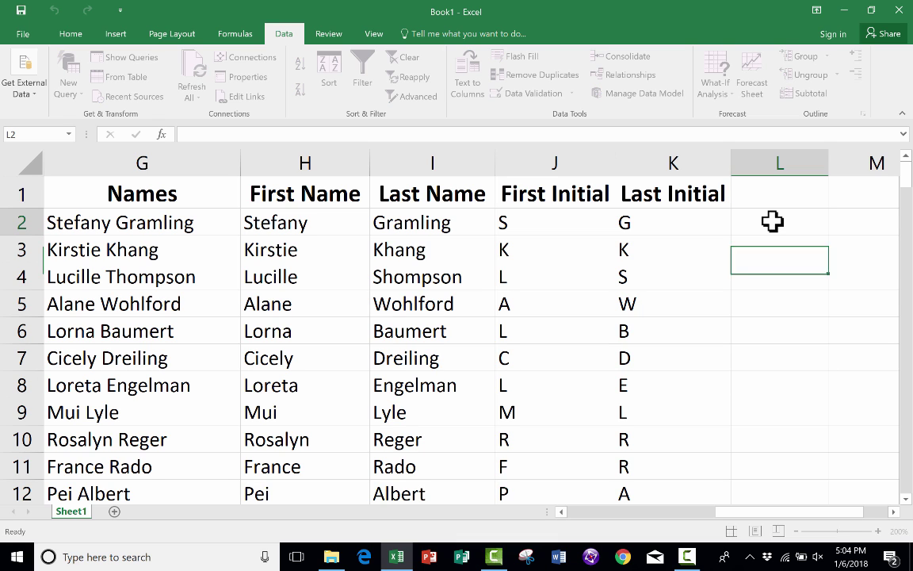
click(772, 220)
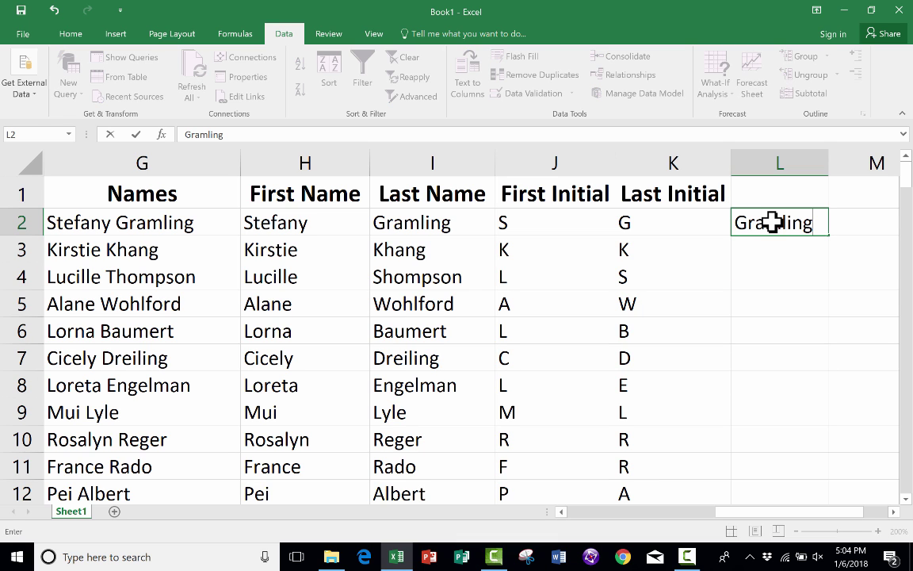
key(Return)
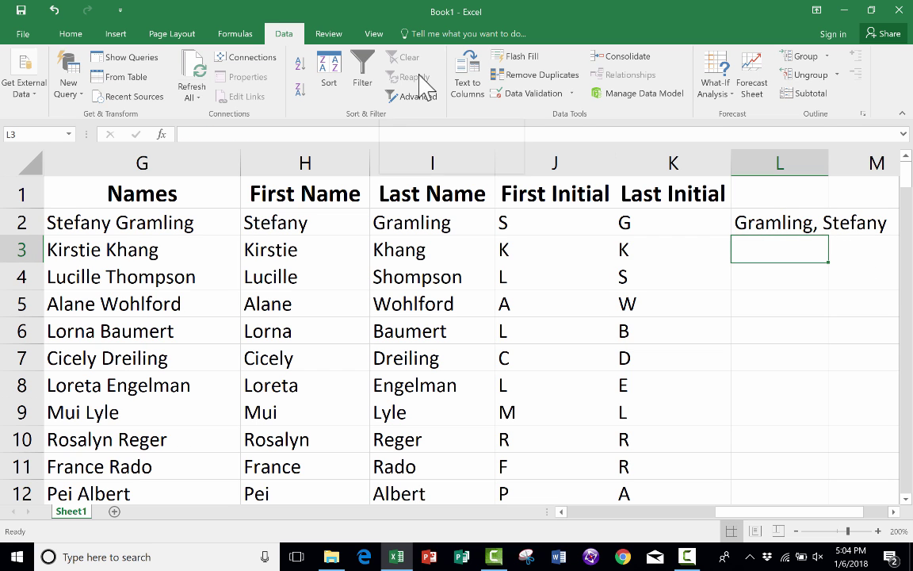
key(ctrl+e)
scroll(765, 337, down, 5)
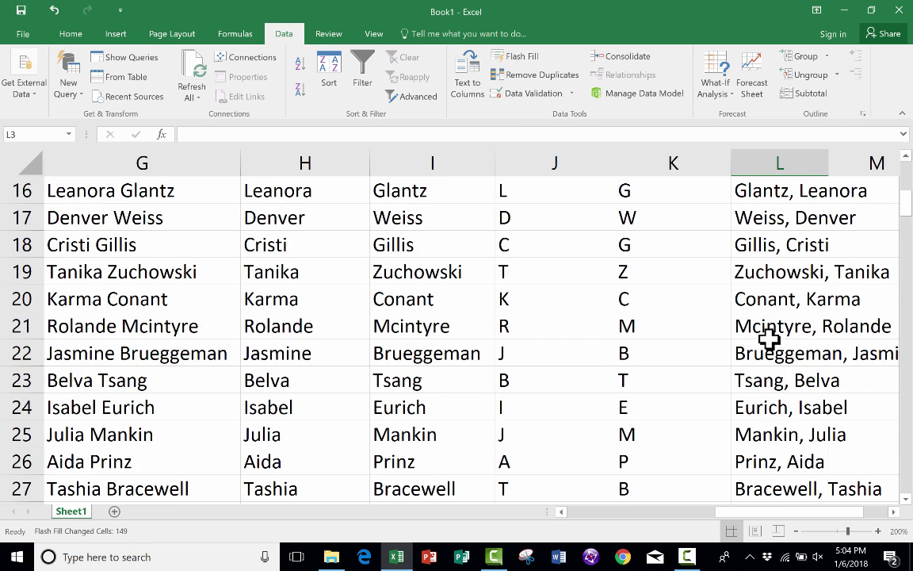
scroll(761, 334, down, 1)
scroll(760, 335, down, 4)
scroll(749, 333, up, 6)
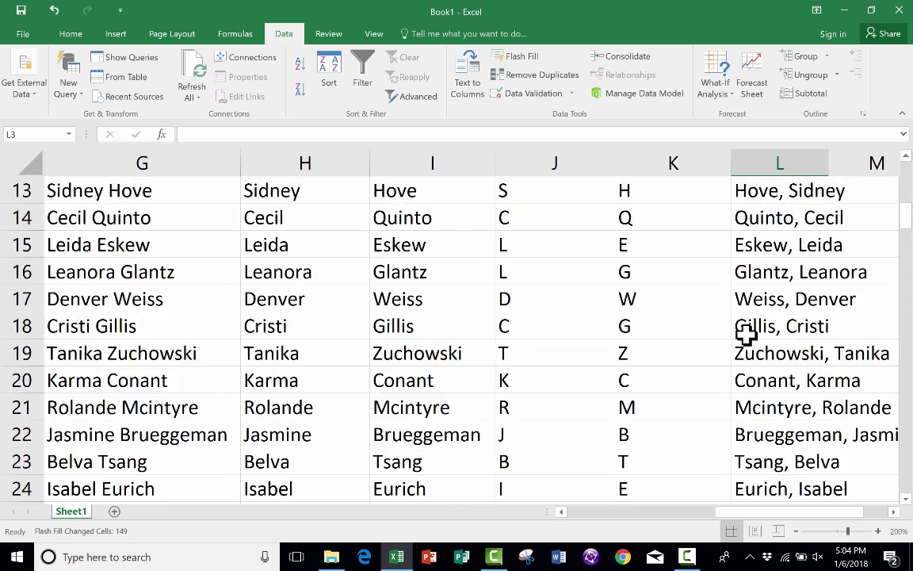
scroll(747, 335, up, 3)
scroll(746, 334, up, 1)
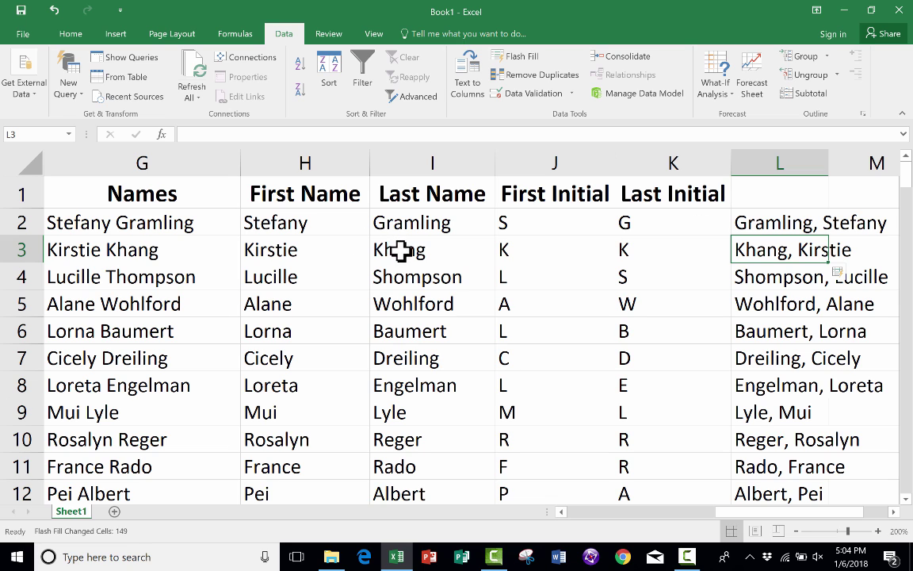
click(273, 226)
click(147, 246)
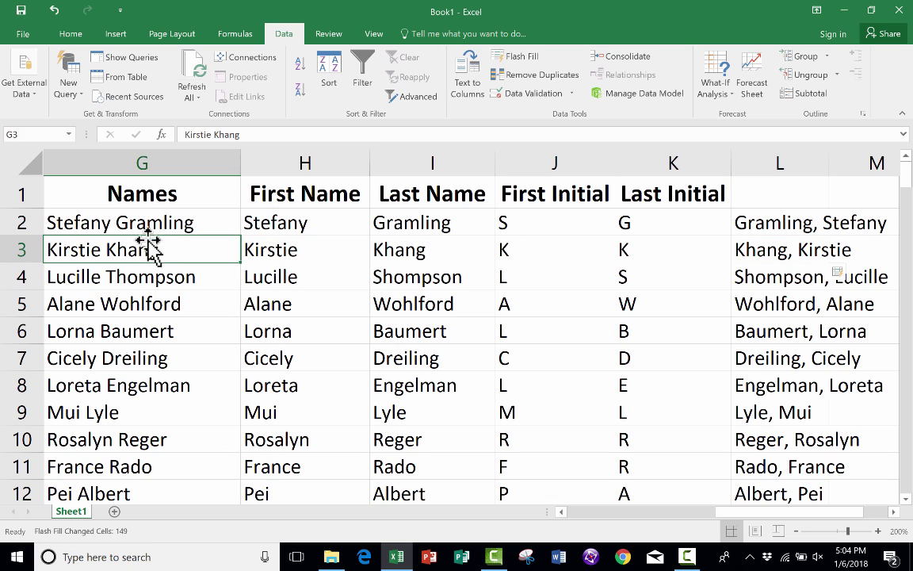
click(134, 223)
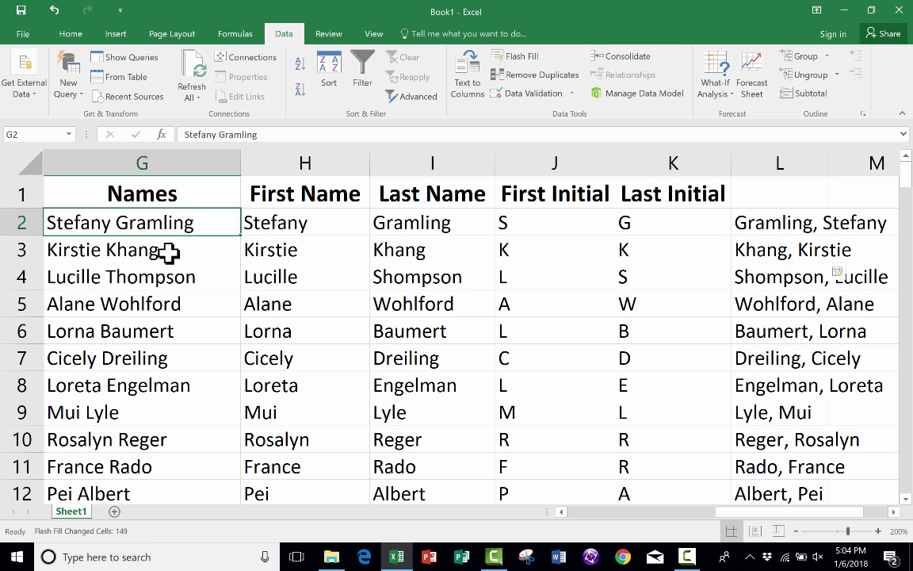
click(289, 230)
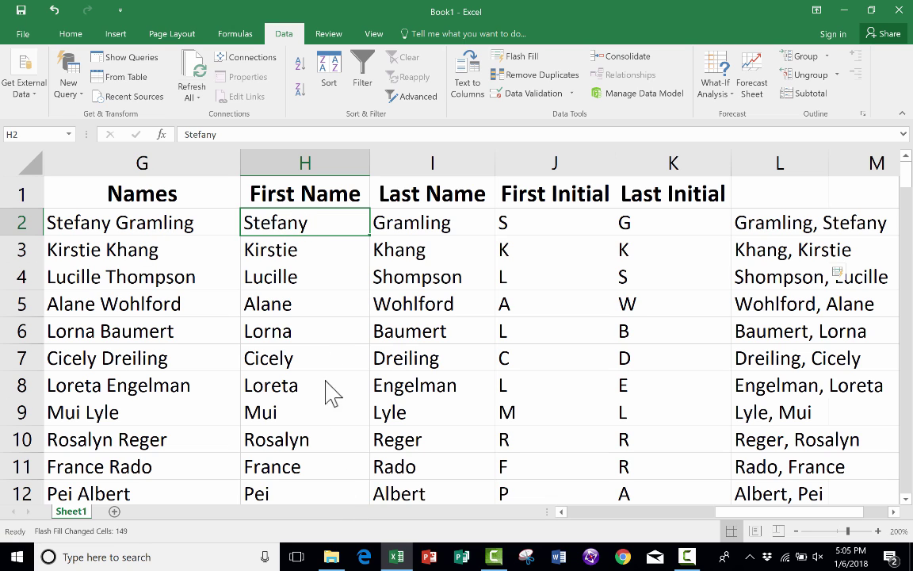
click(316, 255)
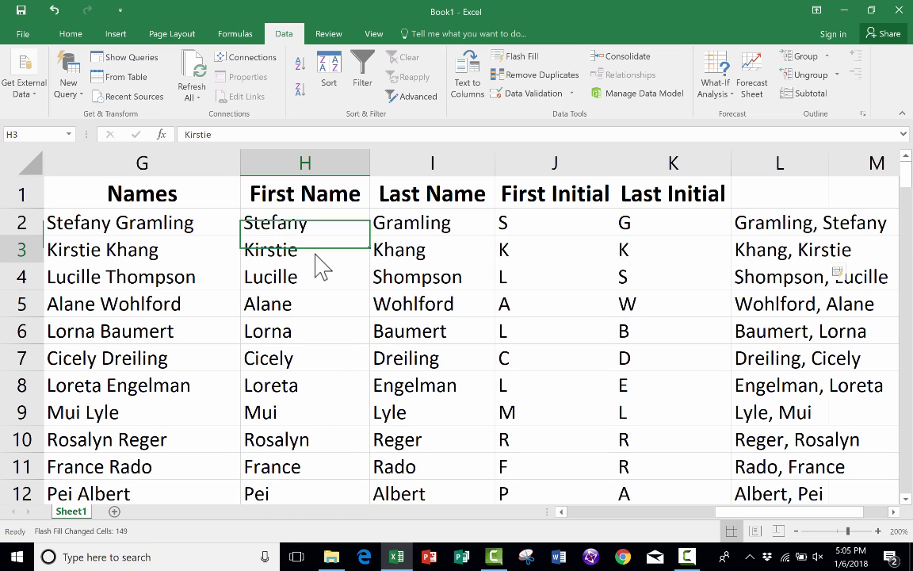
click(298, 228)
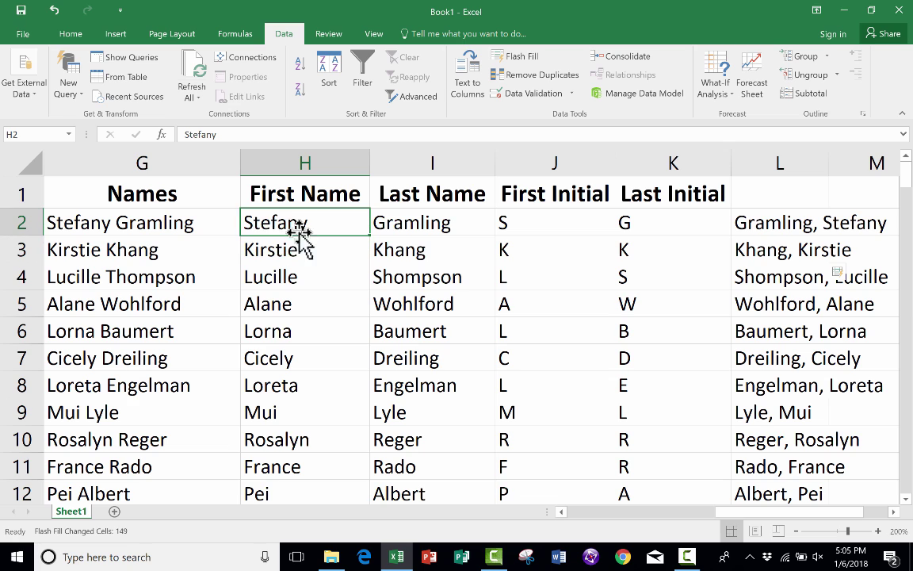
click(298, 249)
click(296, 228)
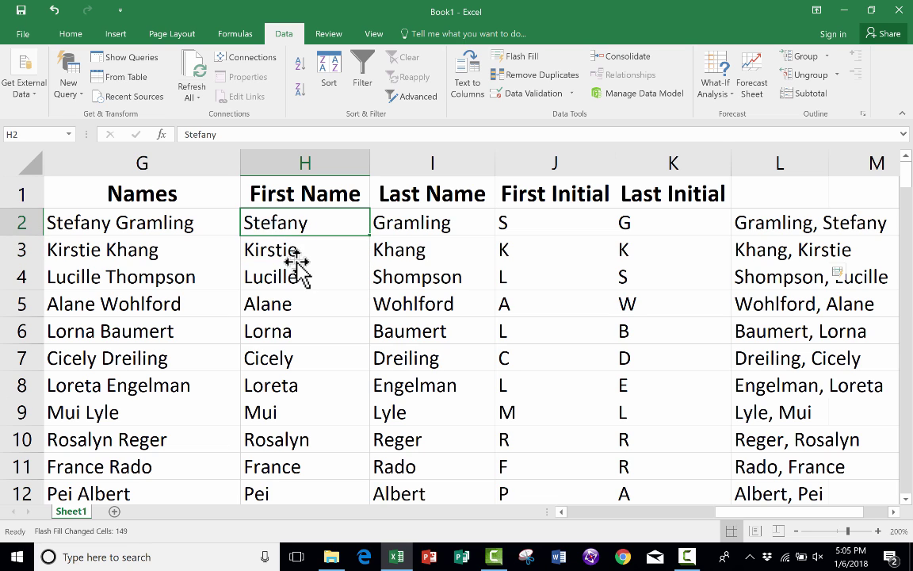
click(298, 252)
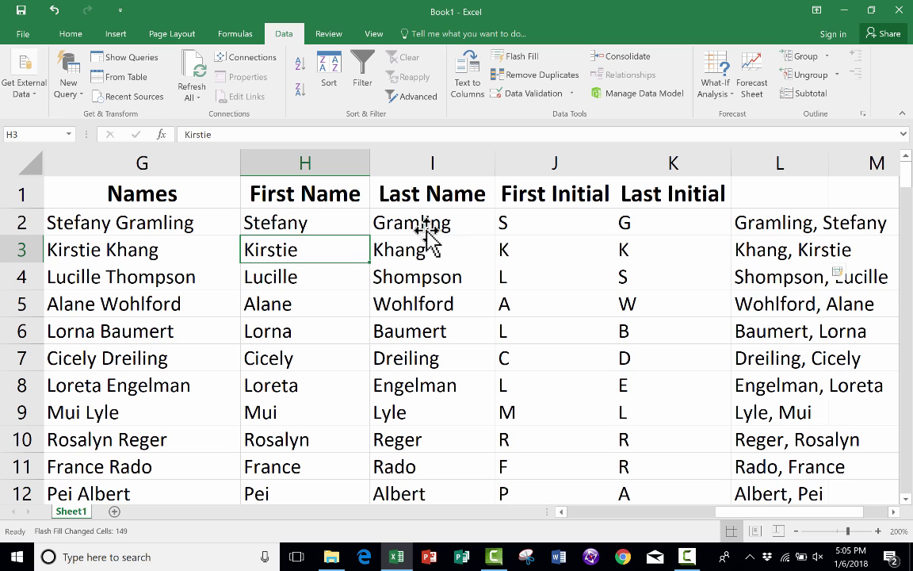
click(894, 511)
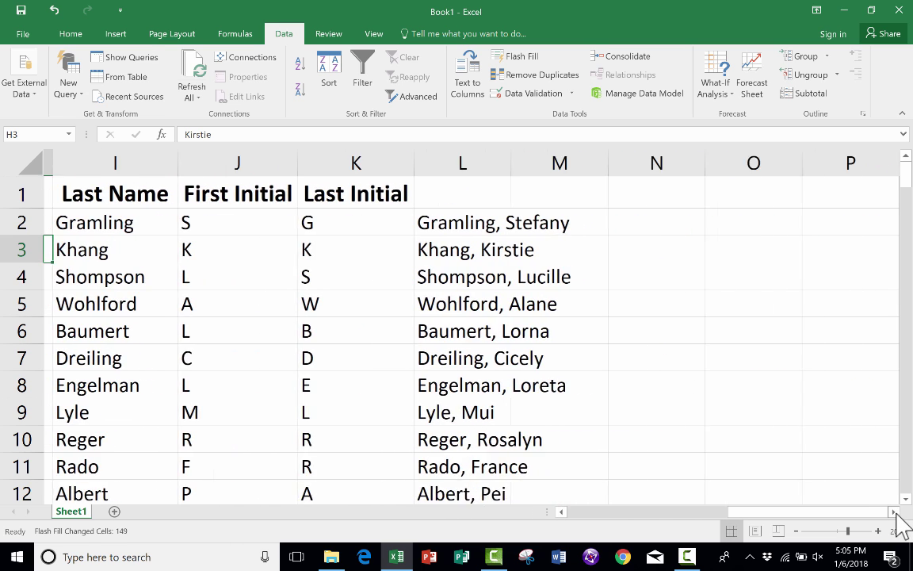
click(893, 512)
click(403, 223)
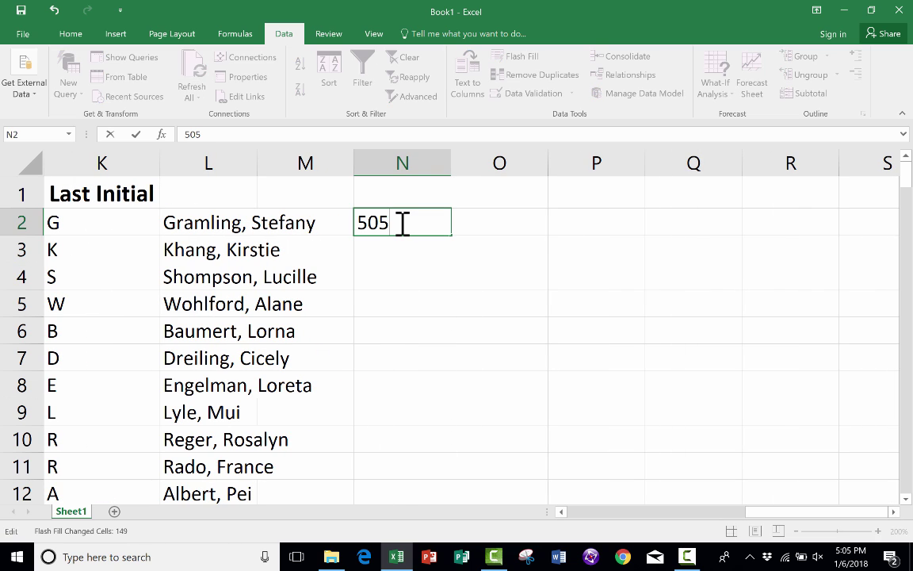
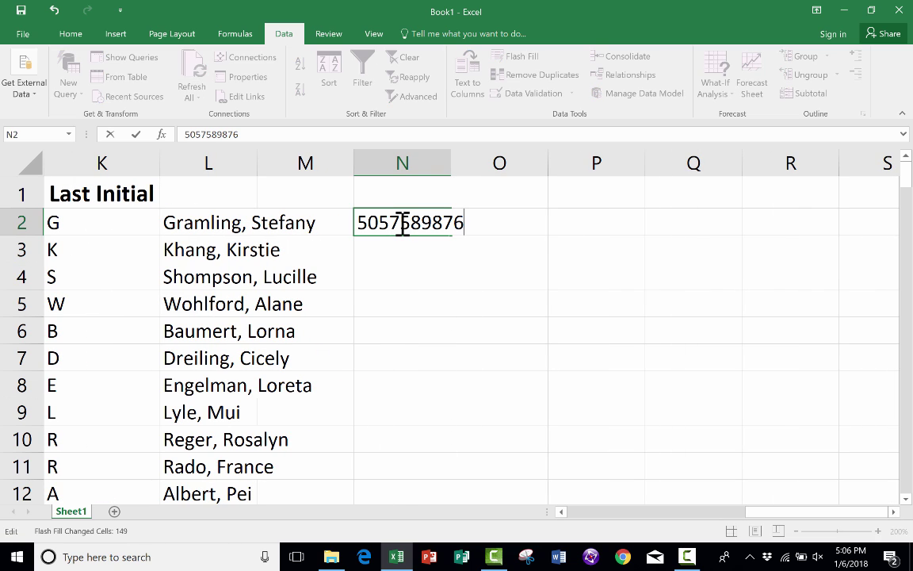
key(Tab)
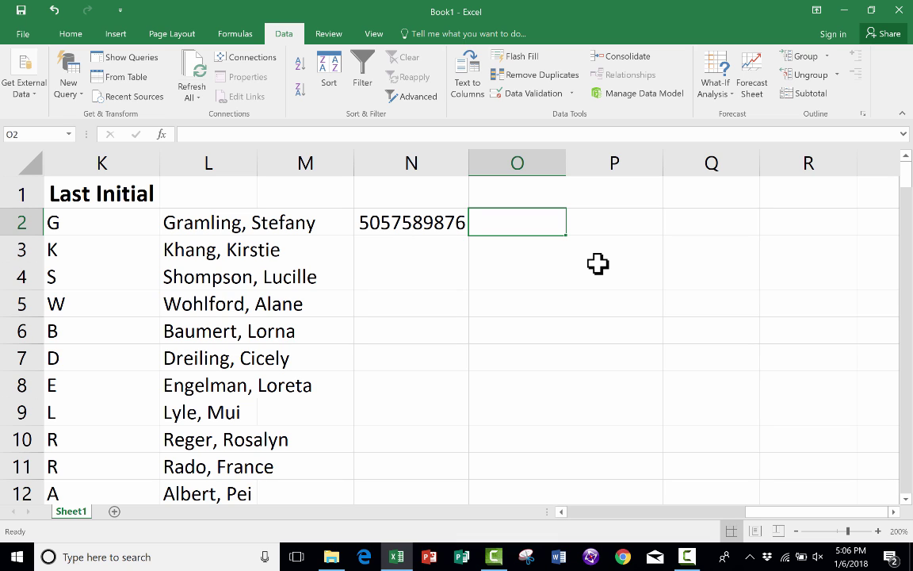
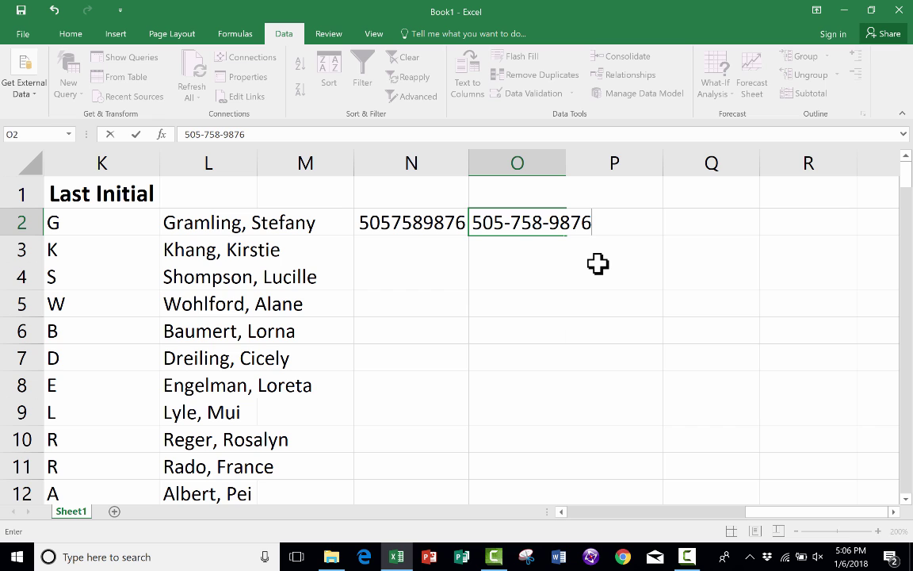
key(ctrl+Return)
key(Return)
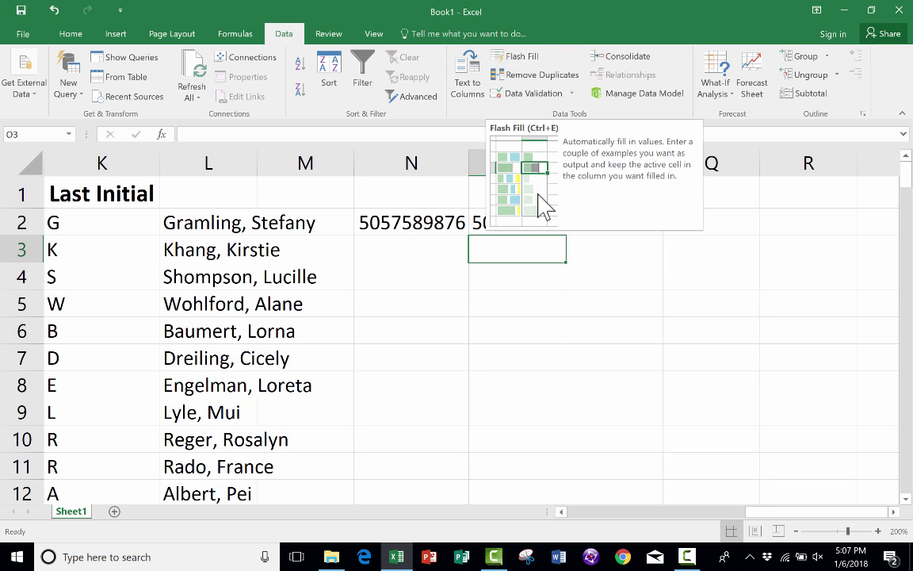
Flash Fill dashed phone numbers down column O and delete raw-number column N
click(421, 250)
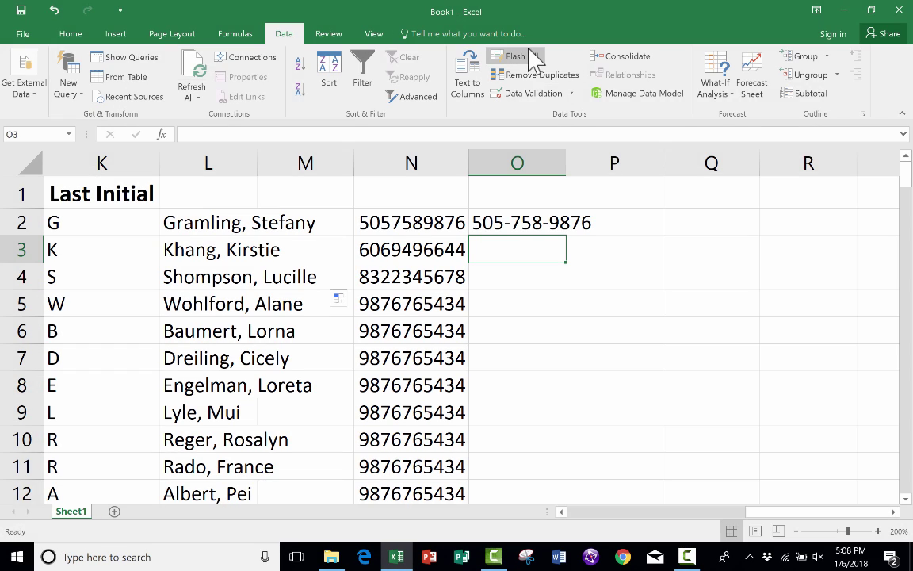
click(528, 58)
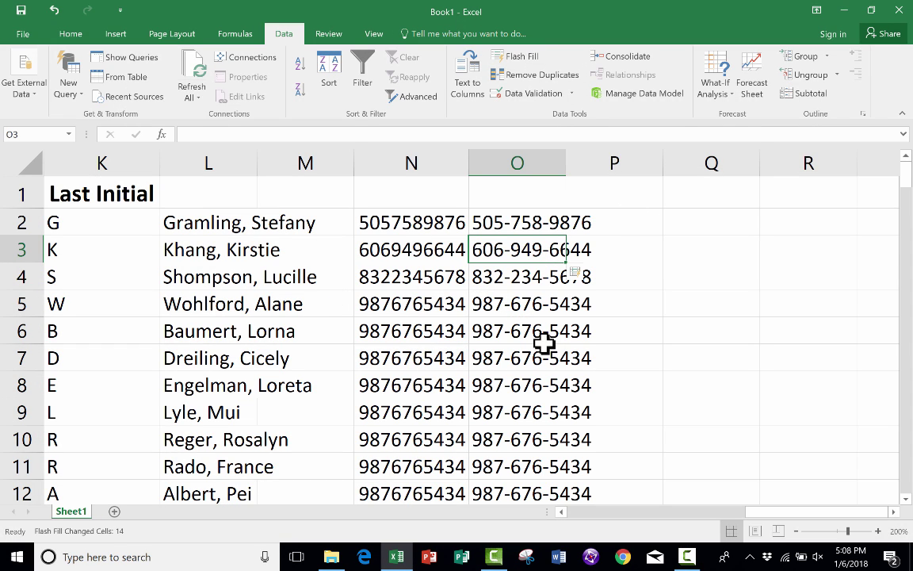
click(413, 165)
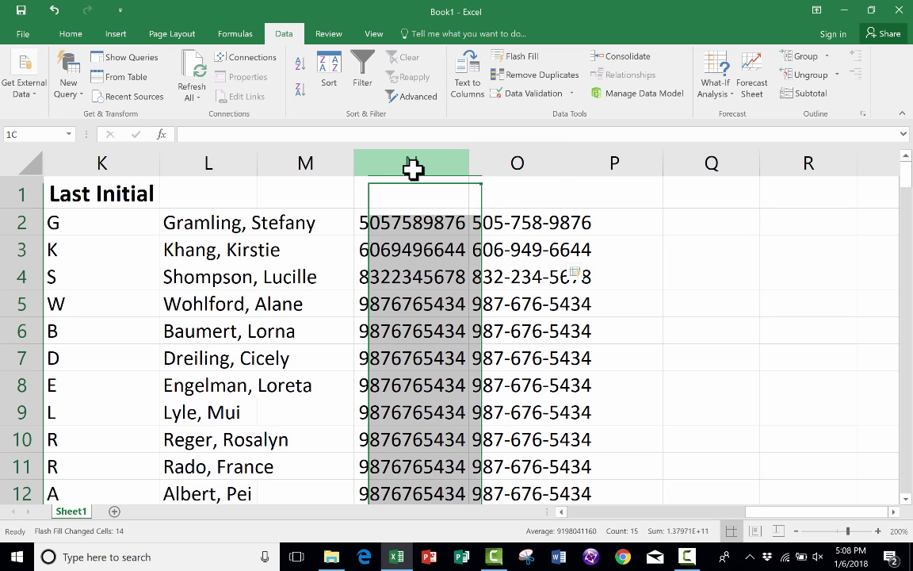
right_click(412, 169)
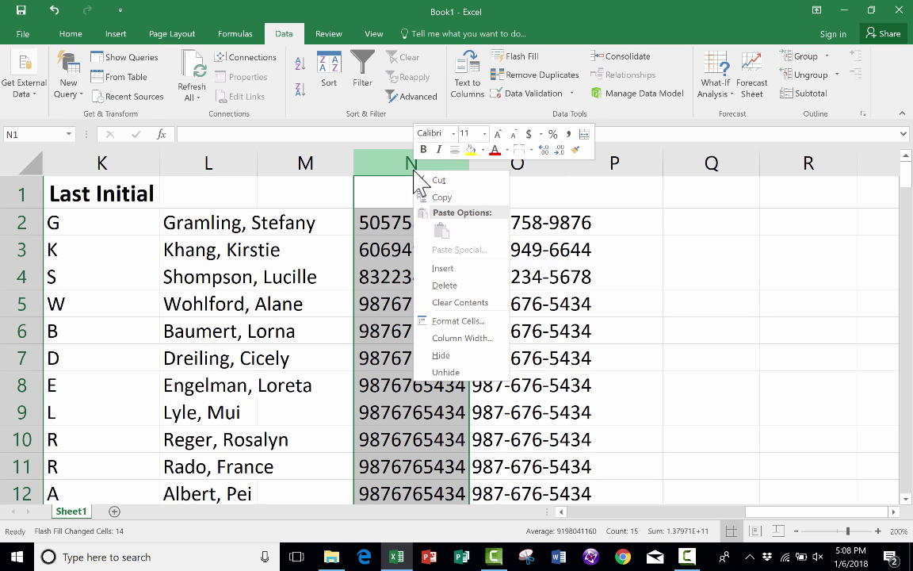
click(457, 286)
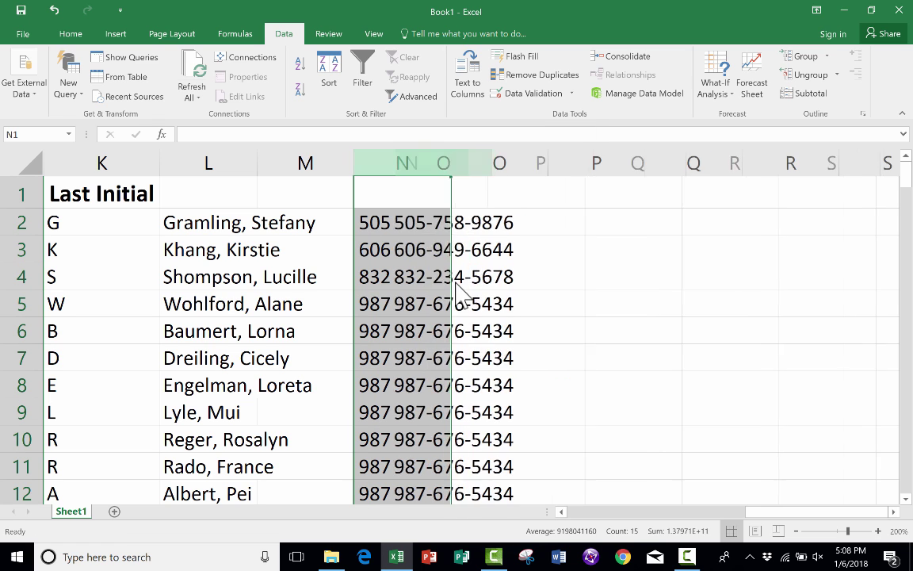
click(534, 328)
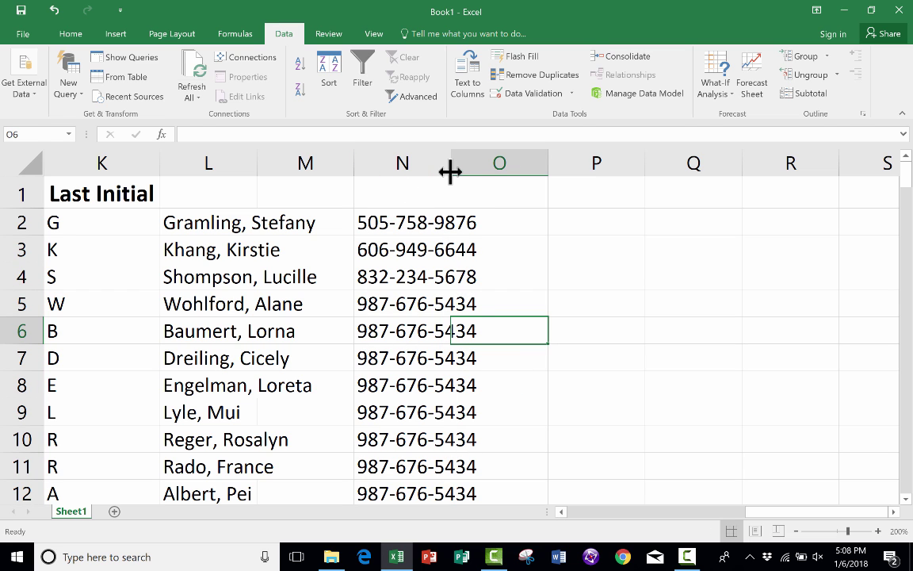